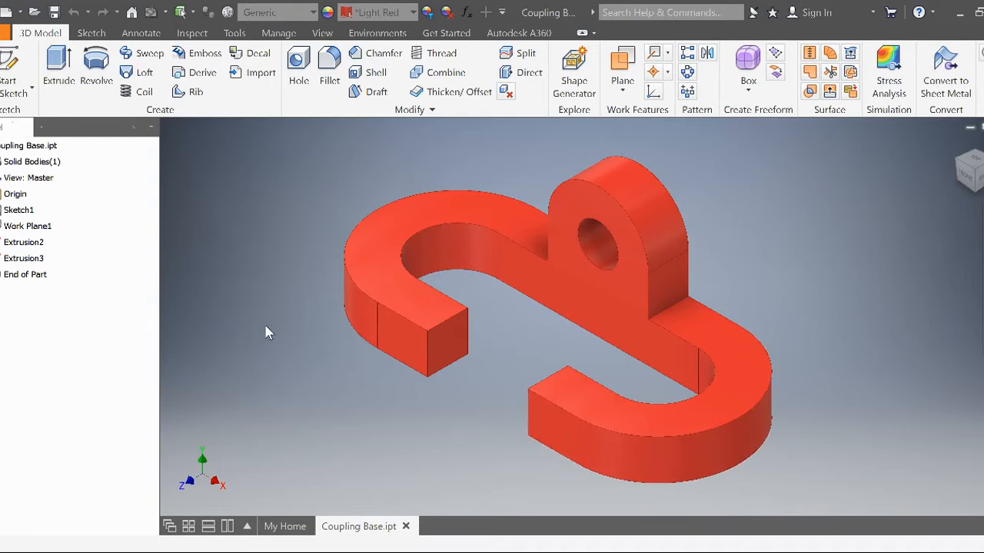
Step: Create a new part and start a 2D sketch on the horizontal XZ origin plane
click(273, 529)
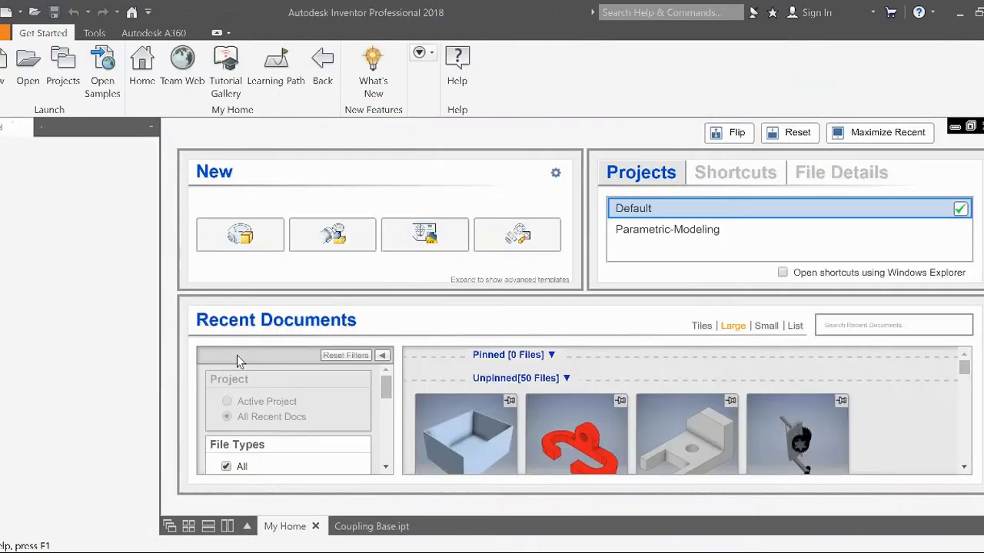
click(248, 230)
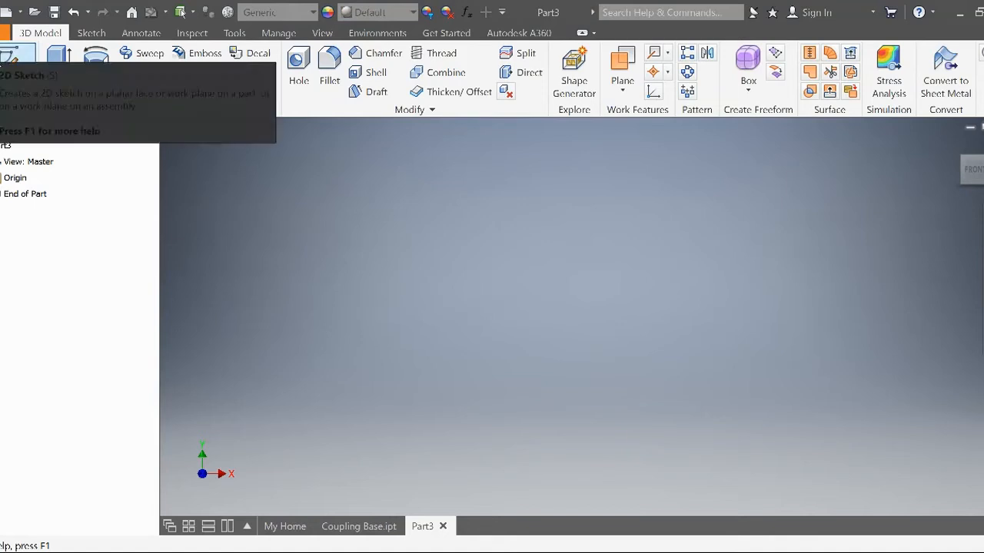
click(13, 71)
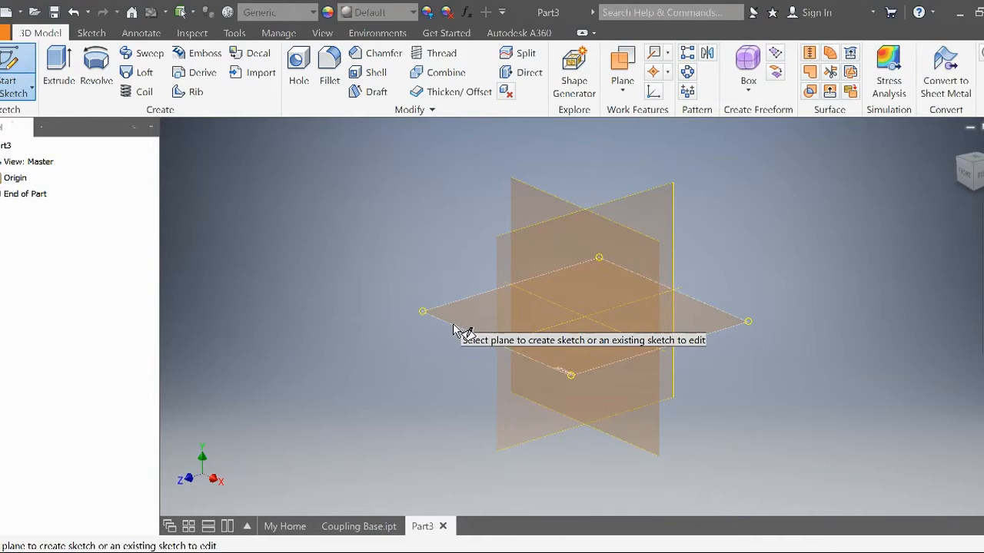
click(452, 326)
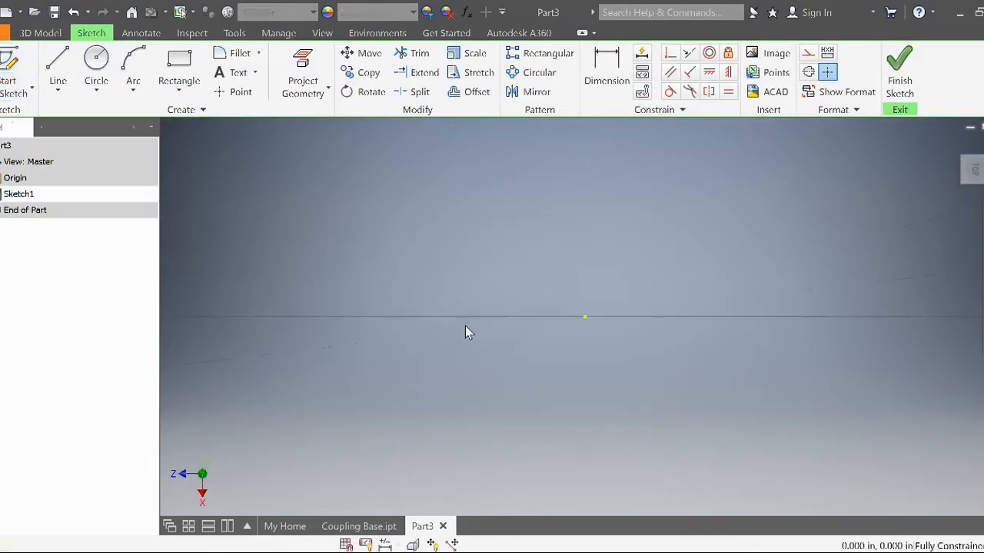
Step: Draw two concentric circles, 1 in and 2 in in diameter, centred on the horizontal axis about 0.3 in left of the origin
click(96, 63)
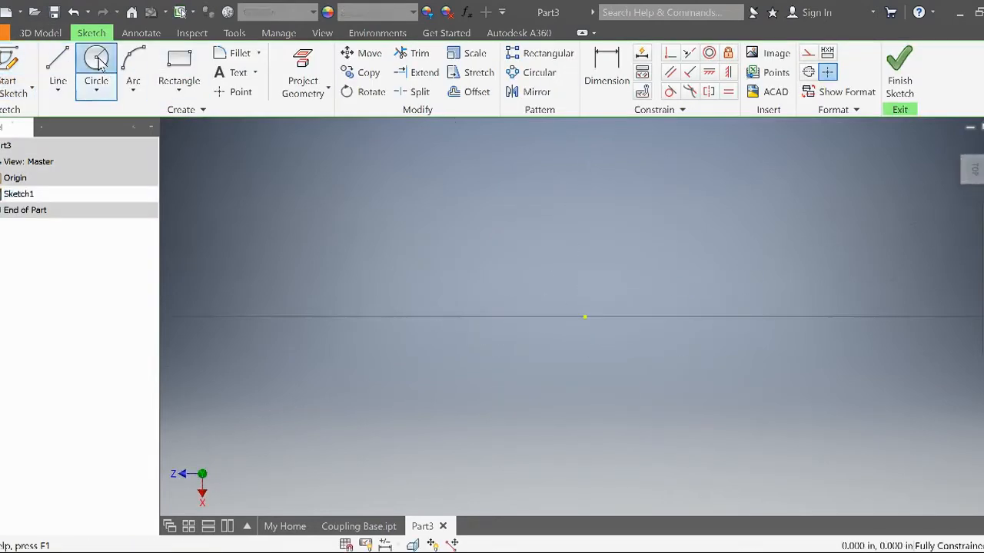
click(499, 317)
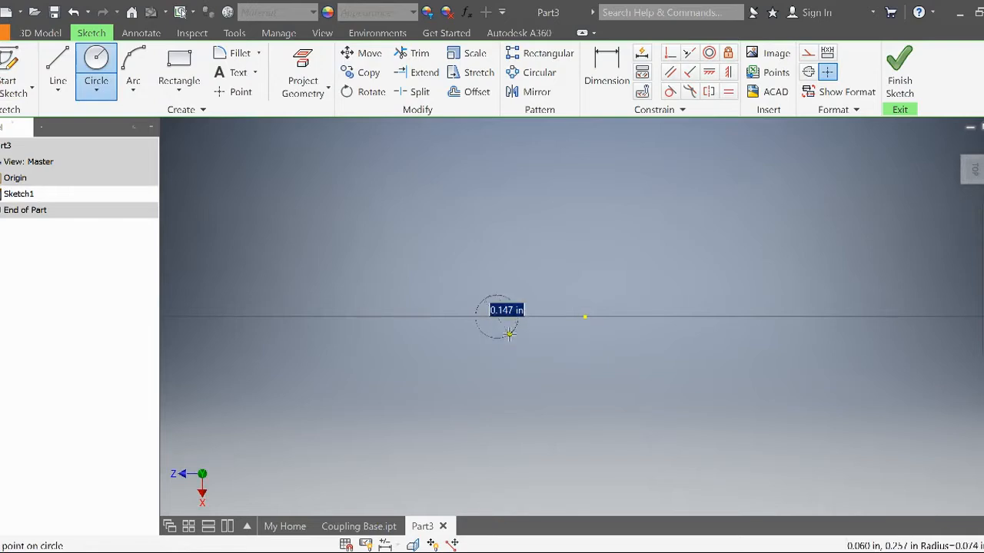
text(1)
key(Return)
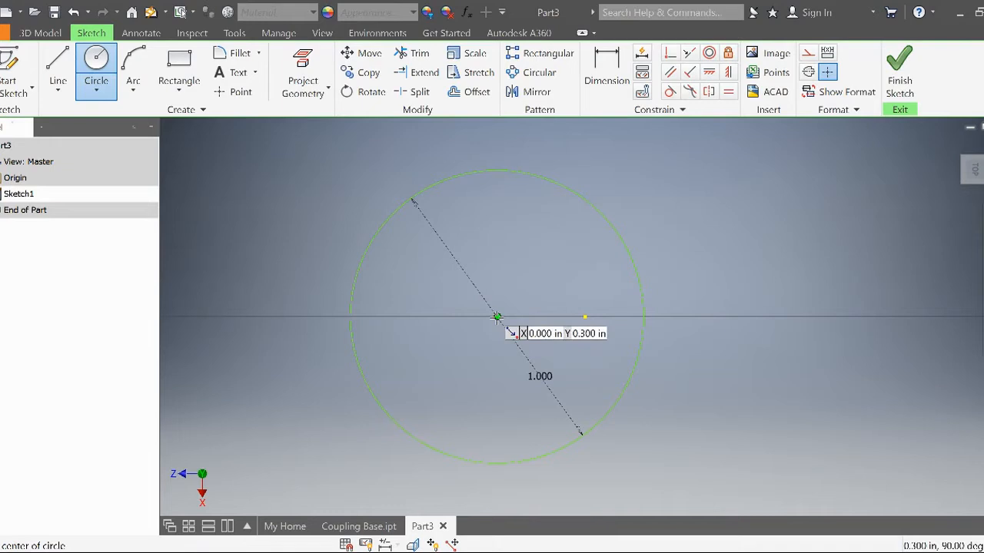
click(498, 317)
text(2)
key(Return)
Step: Draw a second concentric pair of 1 in and 2 in diameter circles on the axis, about 2.4 in right of the origin
scroll(832, 382, down, 4)
scroll(833, 380, up, 7)
middle_drag(864, 369, 567, 346)
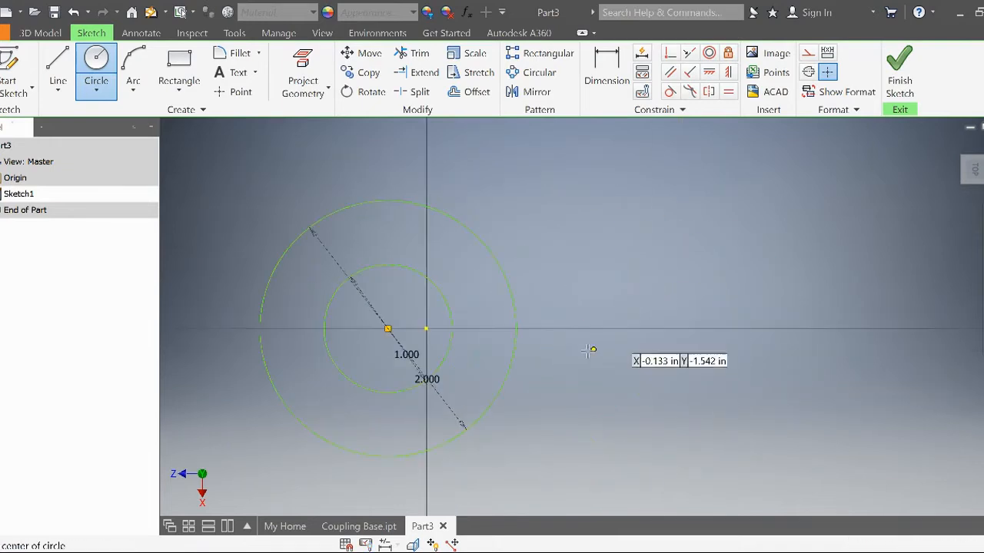
click(732, 328)
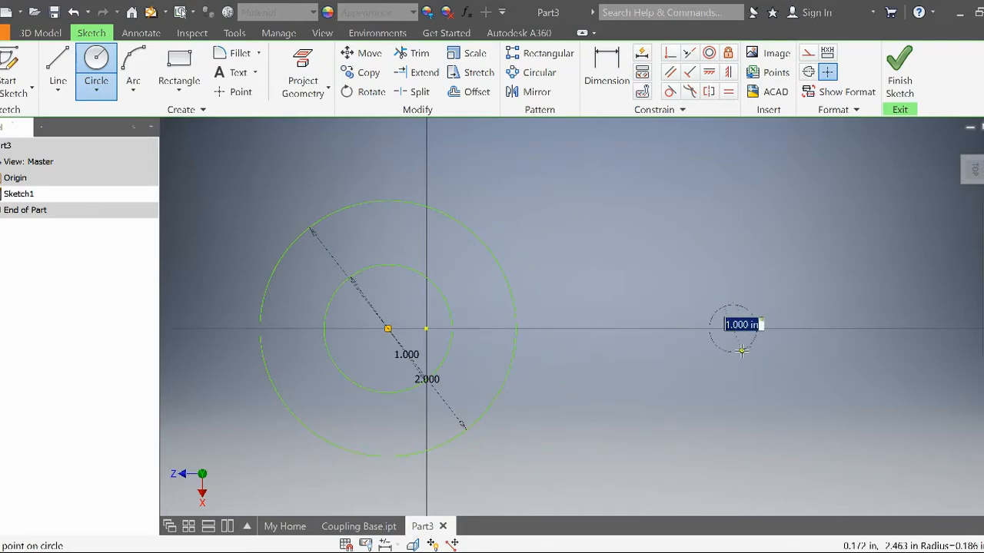
key(Return)
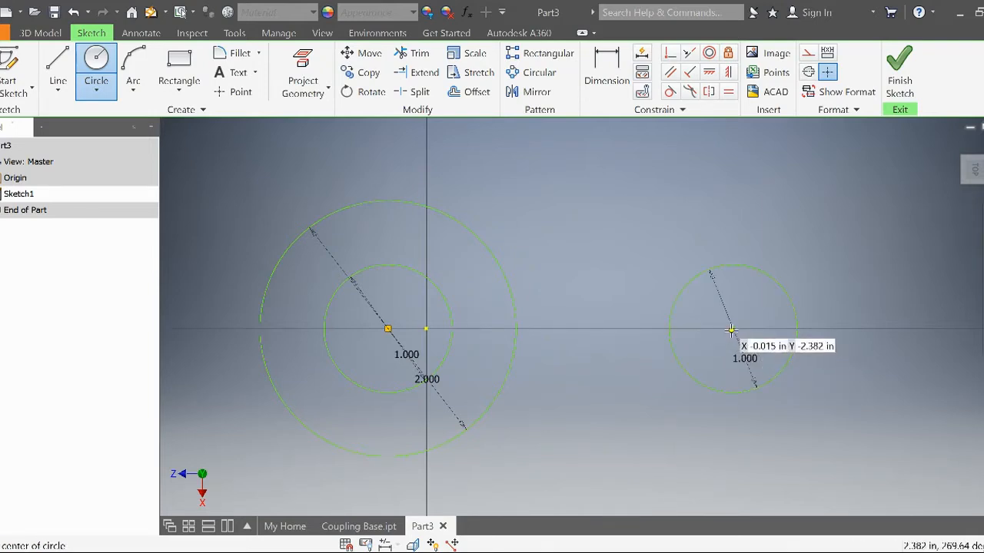
click(732, 329)
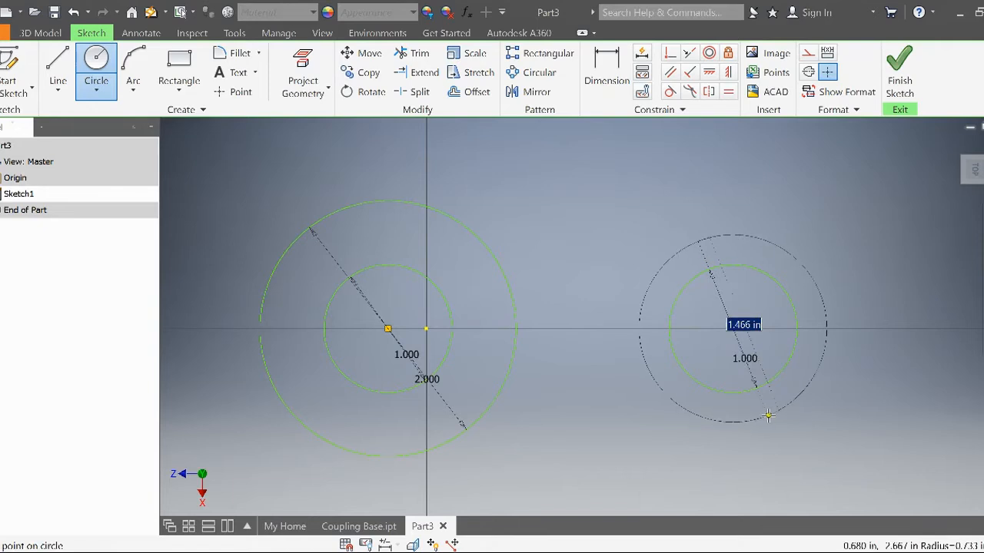
text(2)
key(Return)
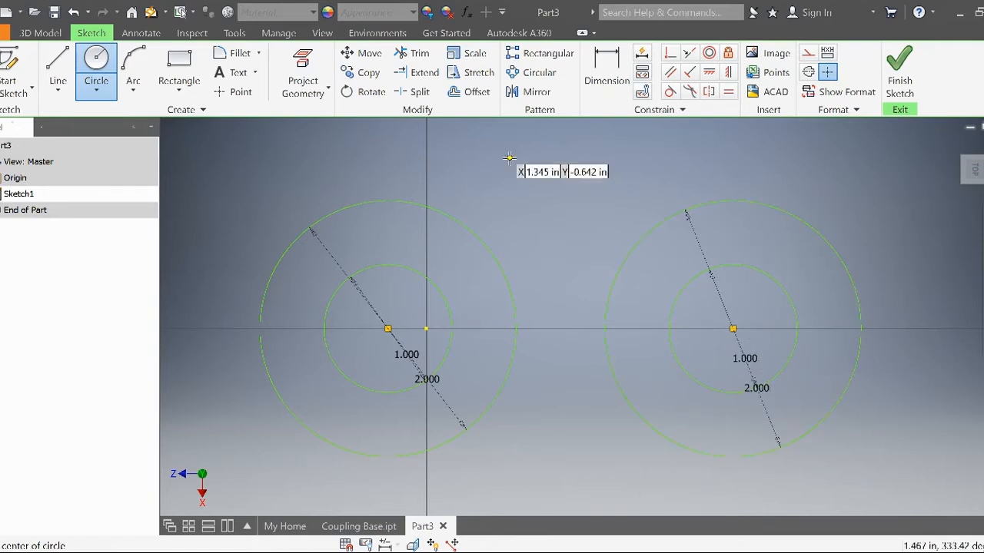
Step: Join the two 2 in circles with horizontal lines between their uppermost points and between their lowest points
click(63, 61)
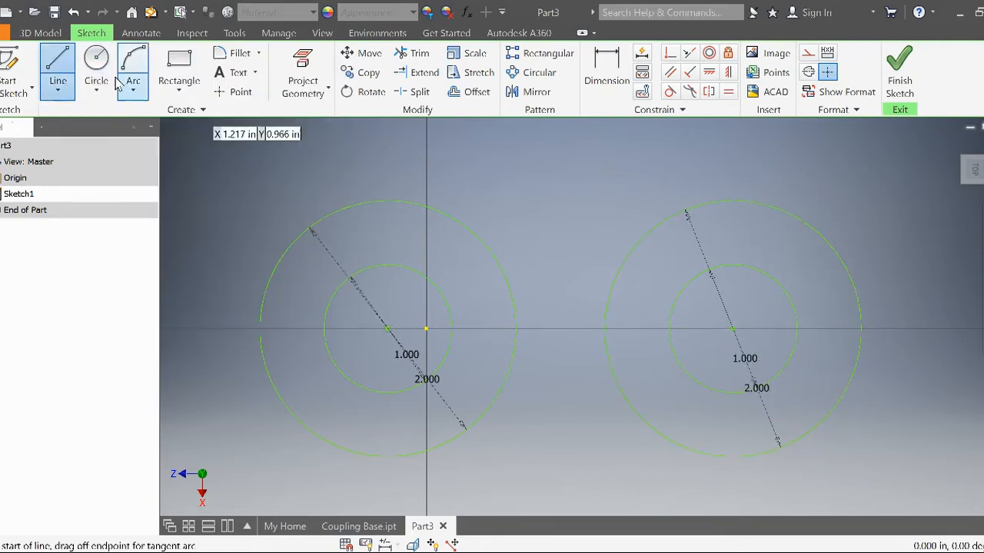
click(388, 202)
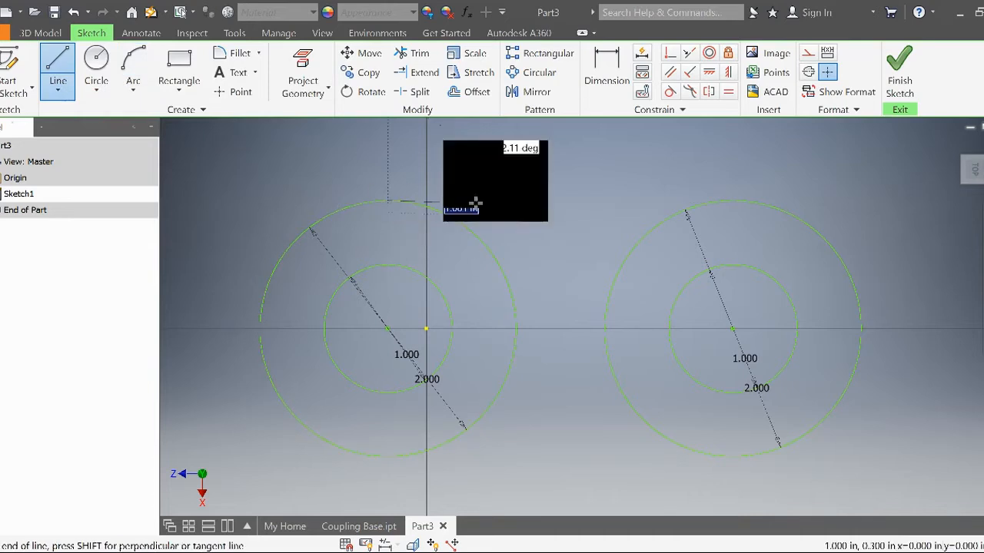
click(734, 201)
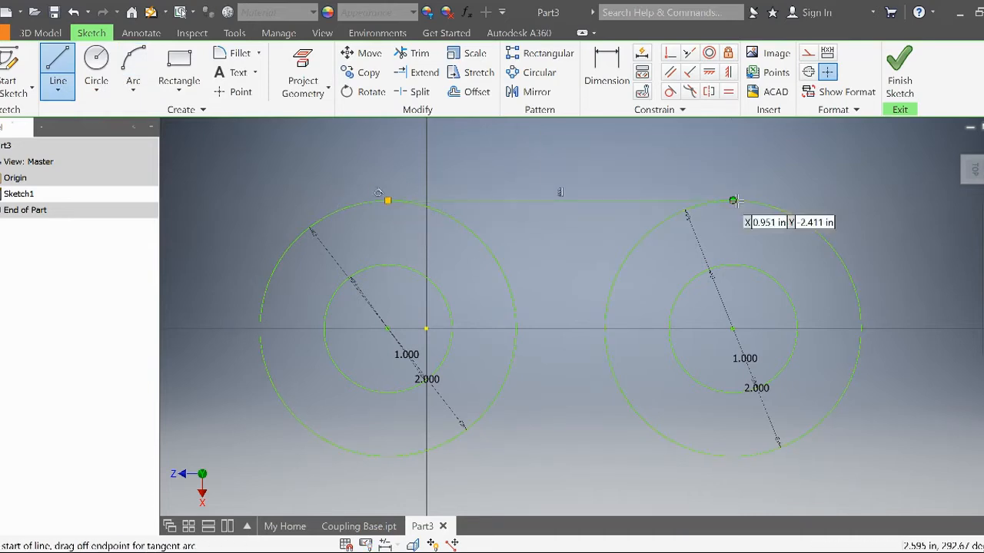
click(735, 456)
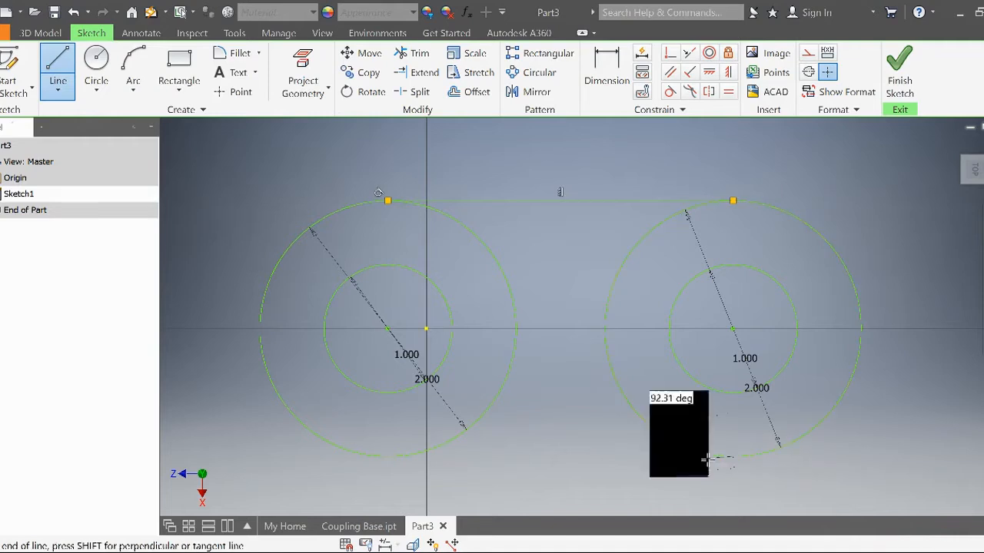
click(388, 456)
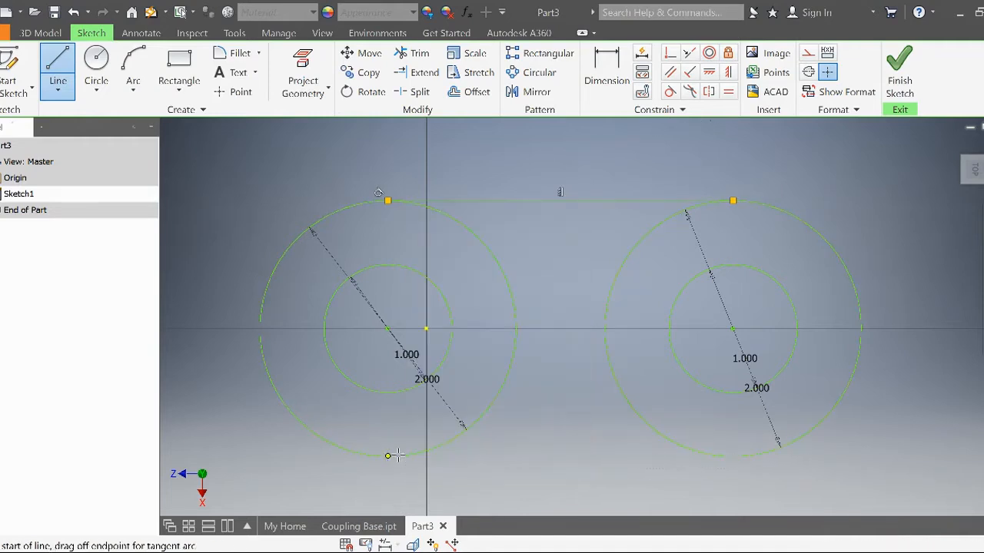
Step: Join the two 1 in circles with parallel horizontal lines, one between their lowest points and one between their uppermost points
click(388, 392)
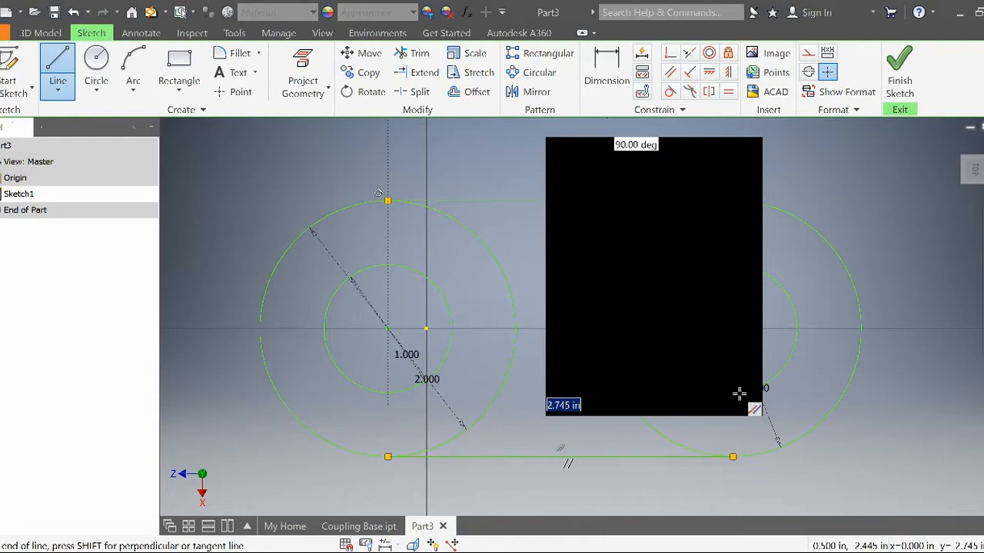
click(734, 393)
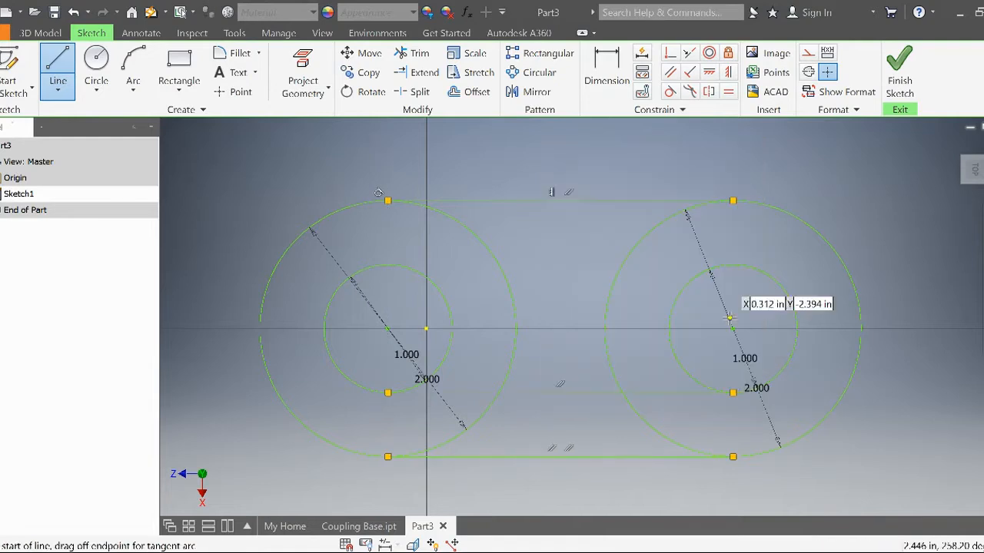
click(732, 264)
click(387, 264)
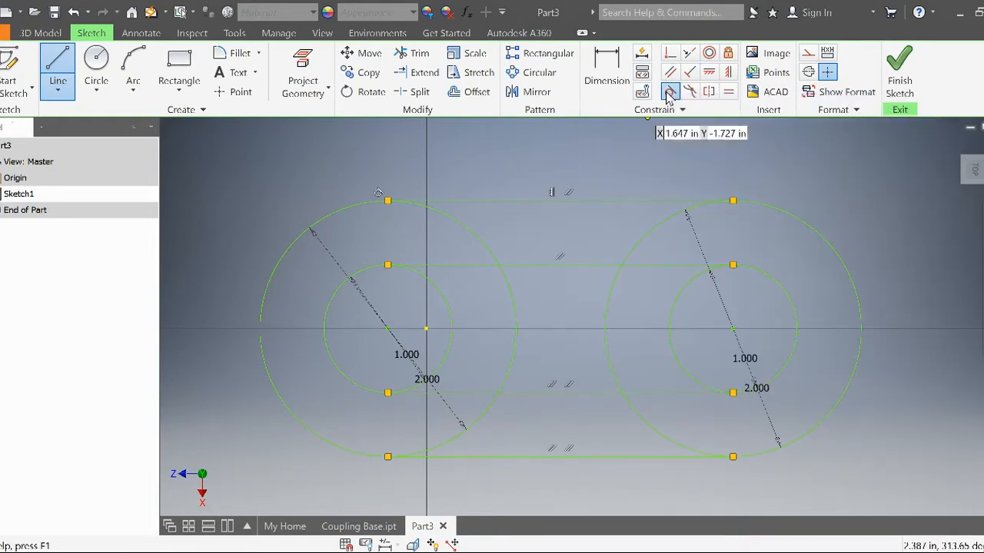
Step: Apply tangent constraints between the right-hand 2 in circle and both the upper and lower outer lines
click(669, 92)
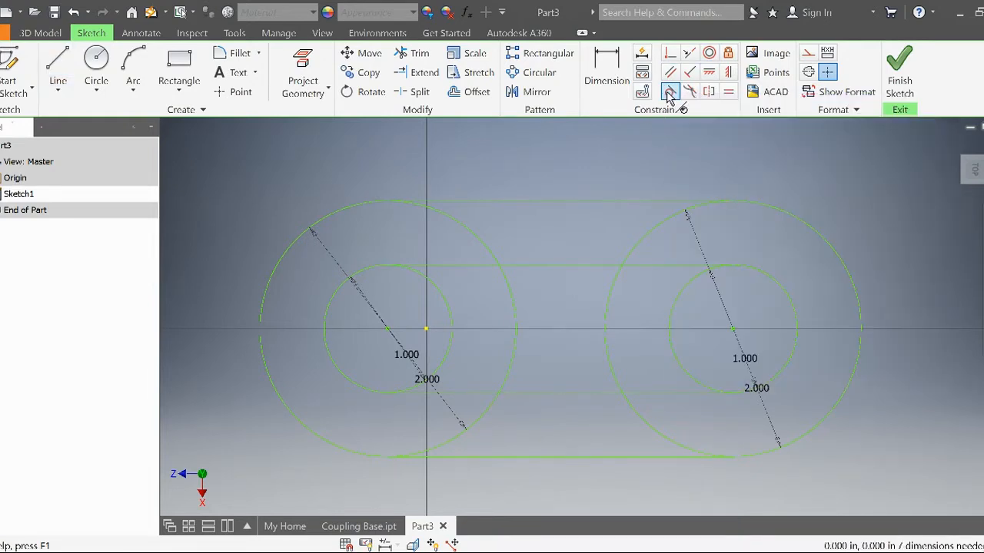
click(491, 201)
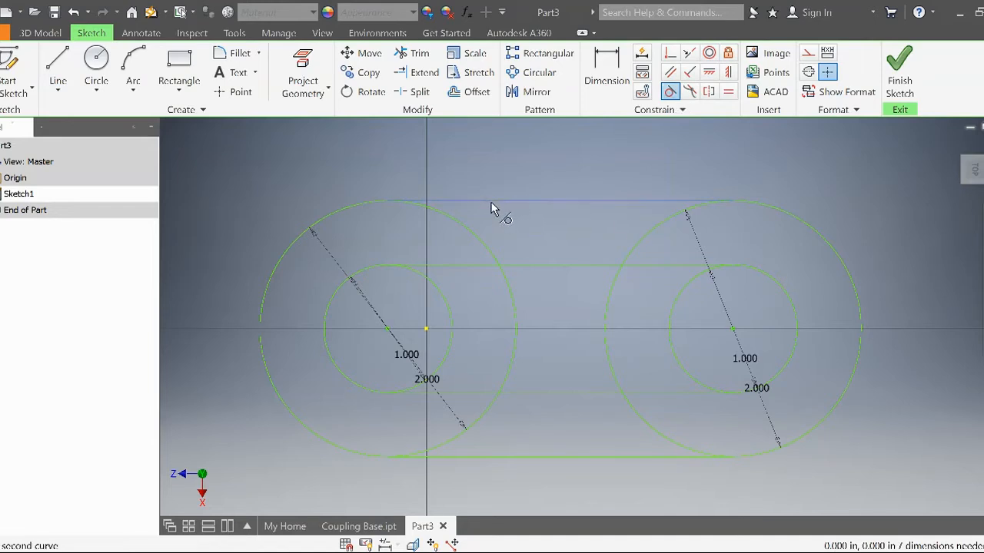
click(766, 206)
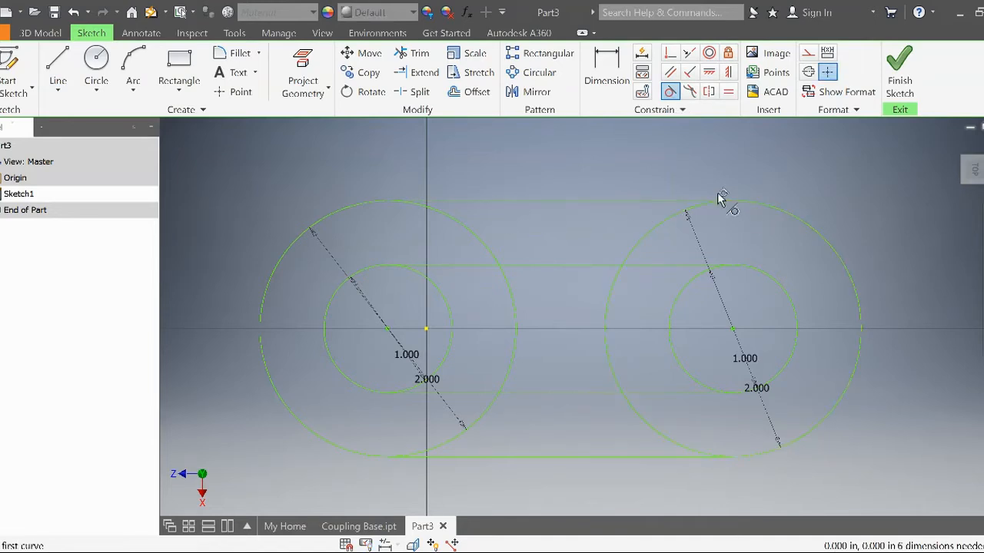
click(805, 438)
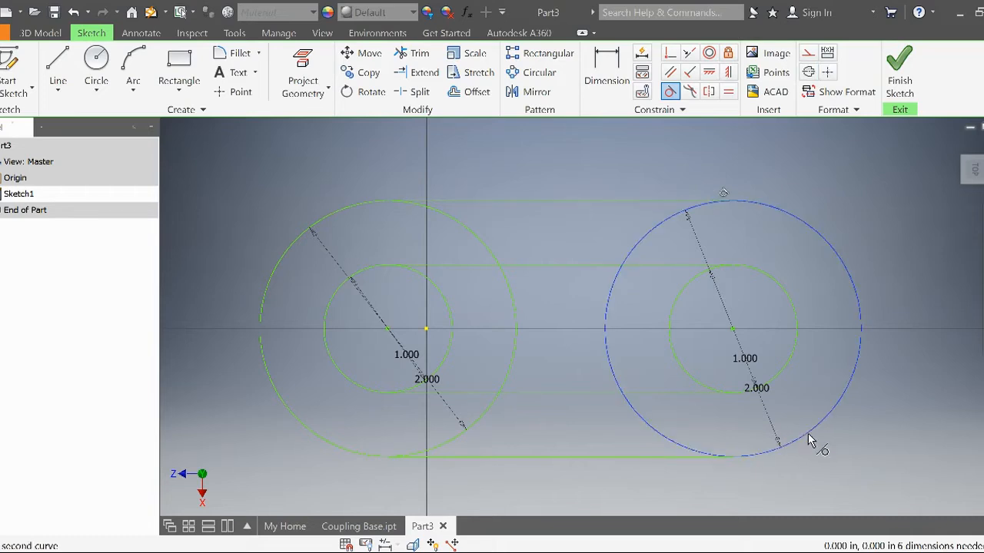
click(633, 456)
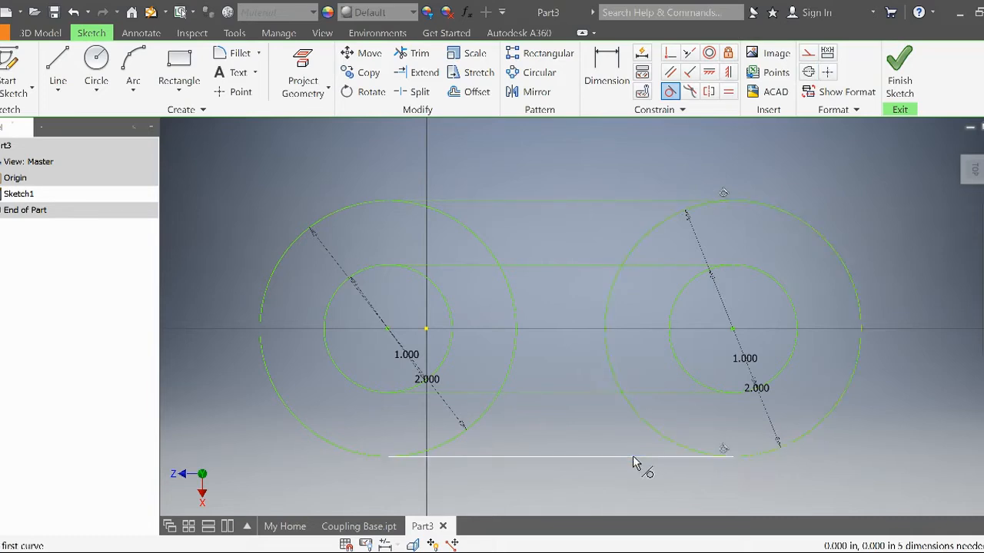
click(478, 427)
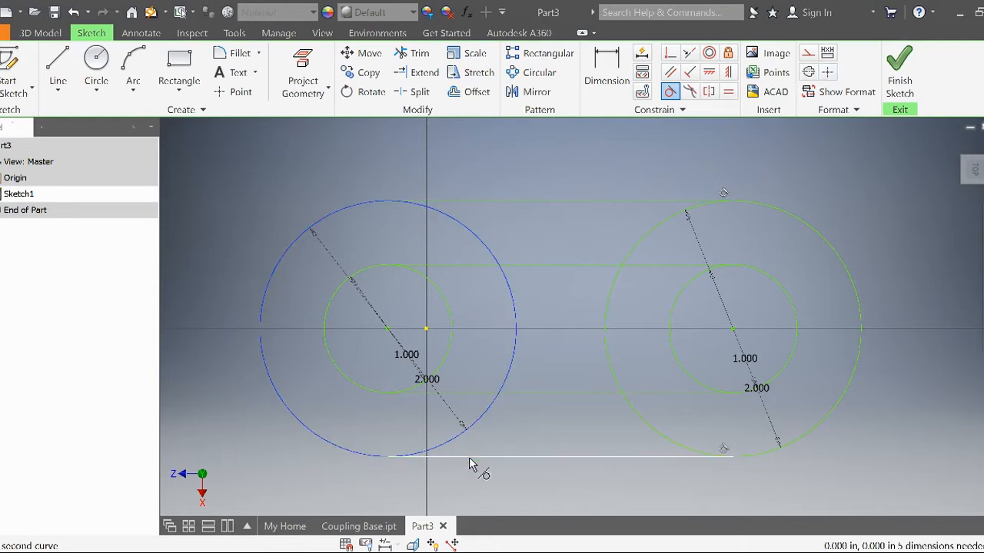
click(469, 457)
click(323, 130)
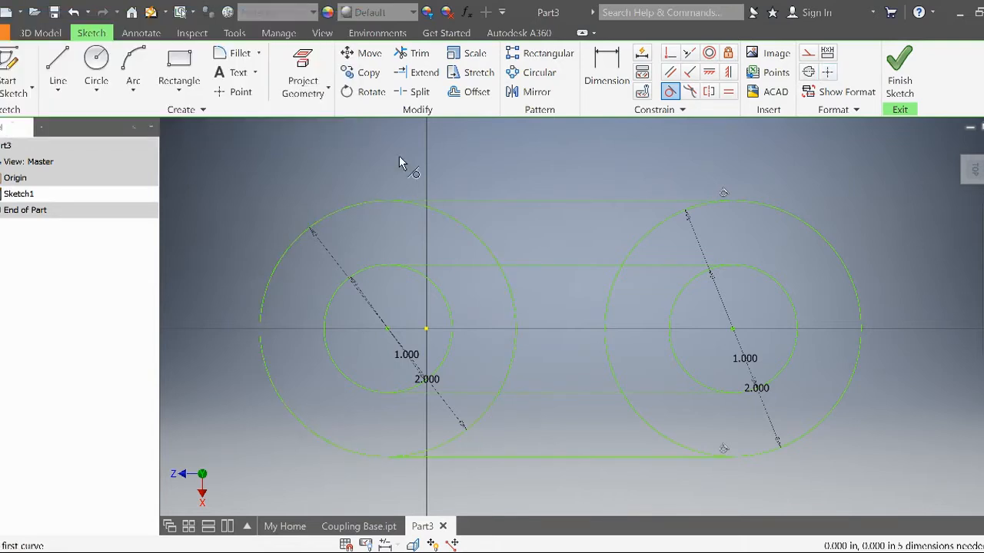
Step: Apply tangent constraints between the left-hand 1 in circle and both the upper and lower inner lines
click(479, 266)
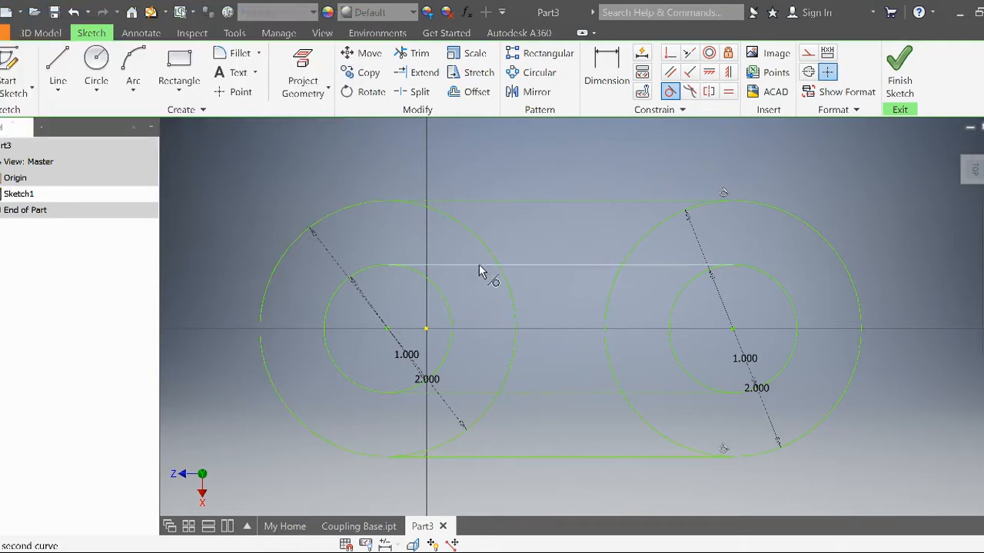
click(438, 292)
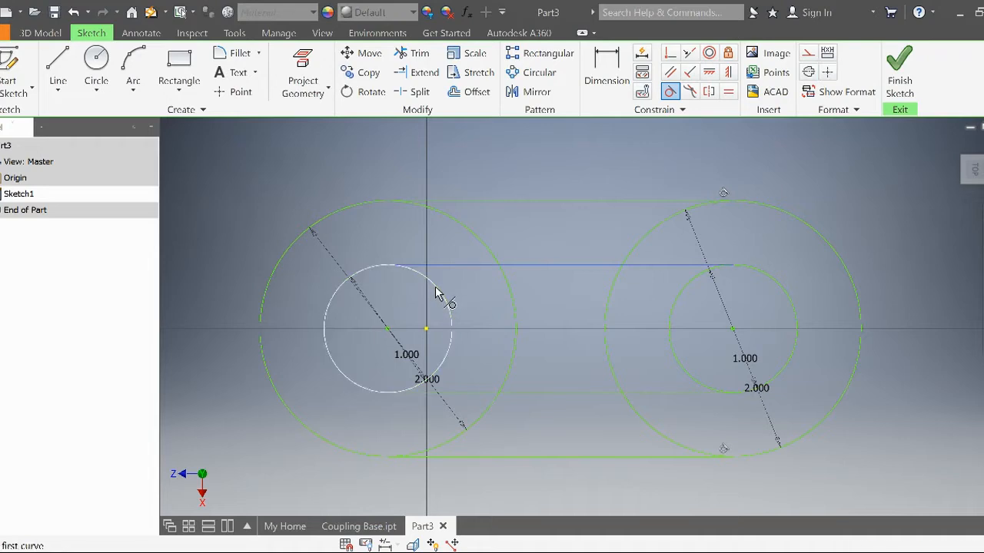
click(699, 283)
click(694, 272)
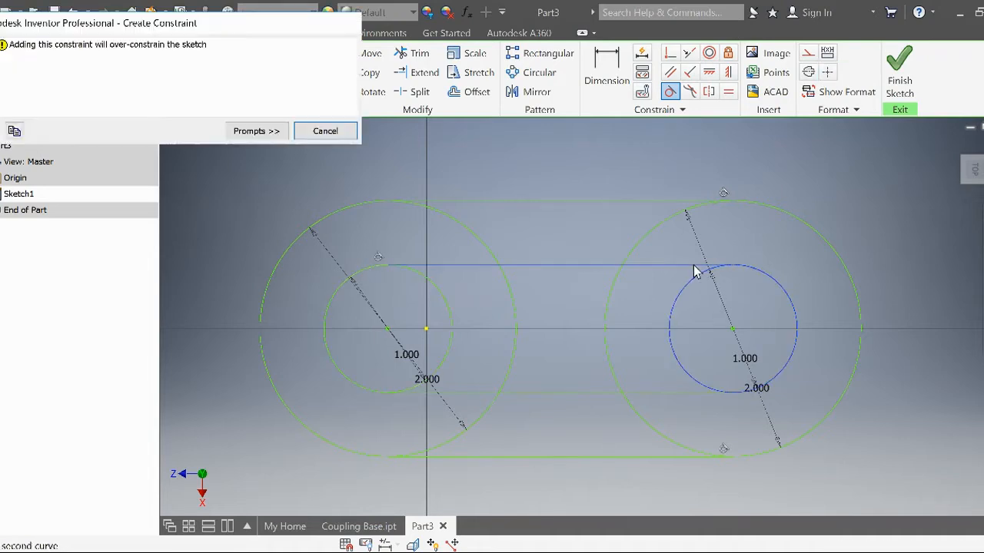
click(327, 132)
click(434, 378)
click(454, 394)
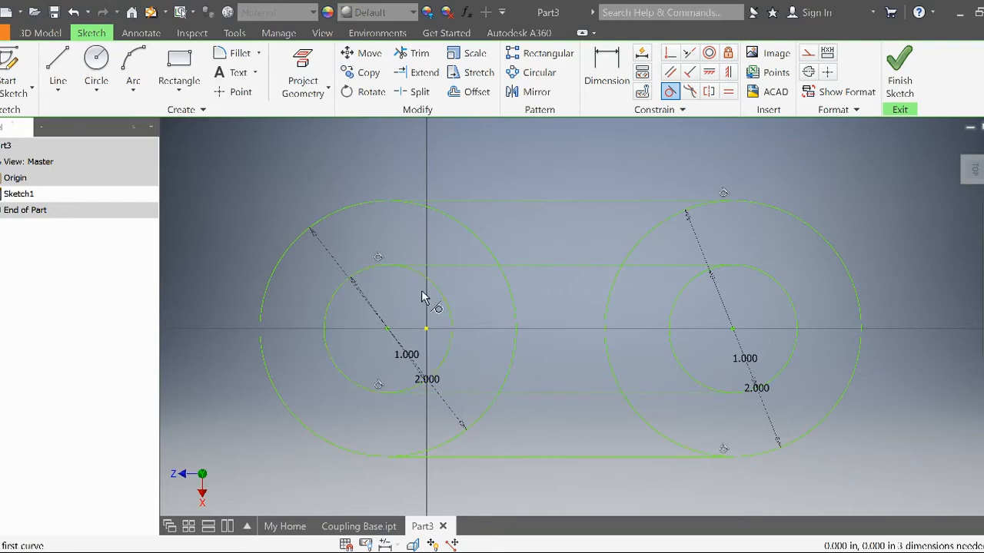
click(703, 390)
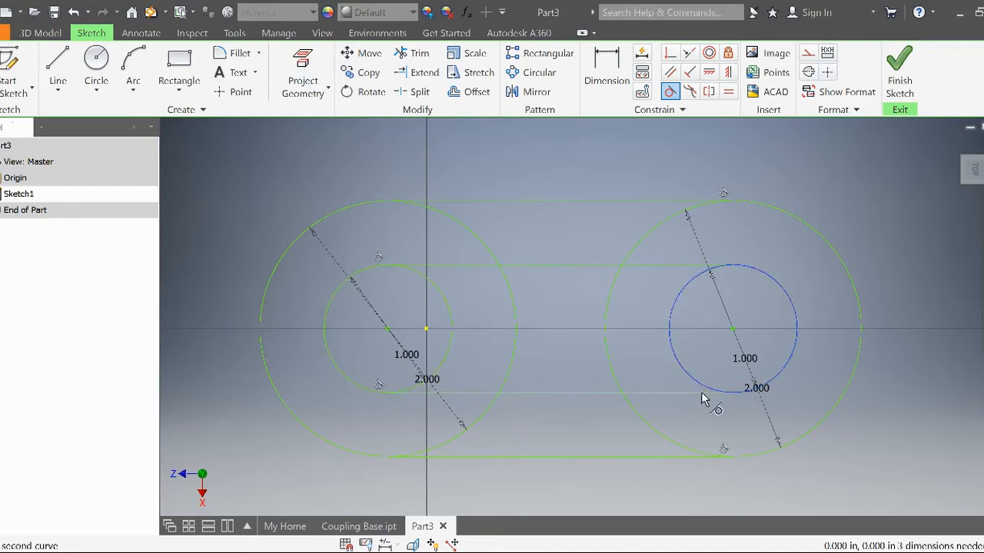
click(698, 395)
click(325, 132)
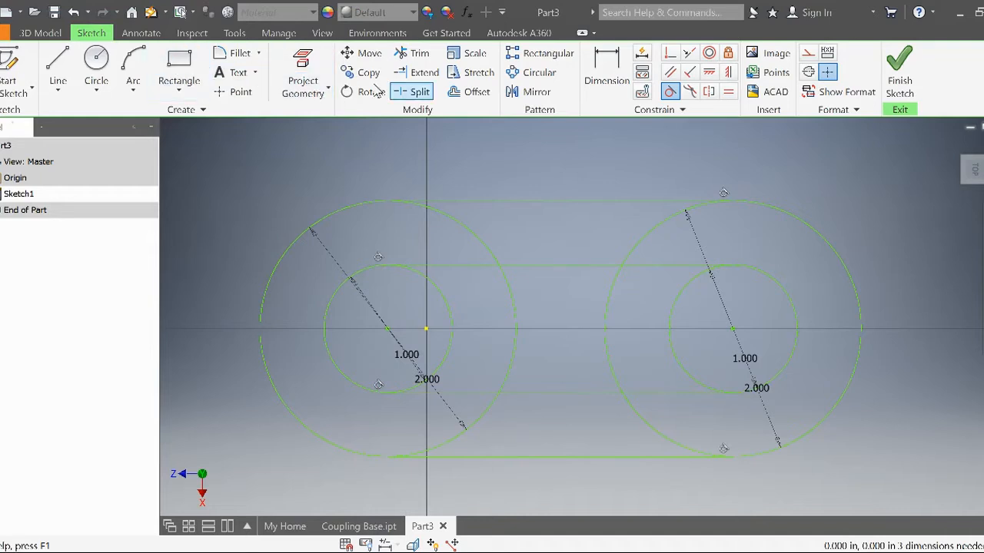
Step: Dimension the horizontal distance between the left and right circle centres and set it to 2.5 in
click(617, 72)
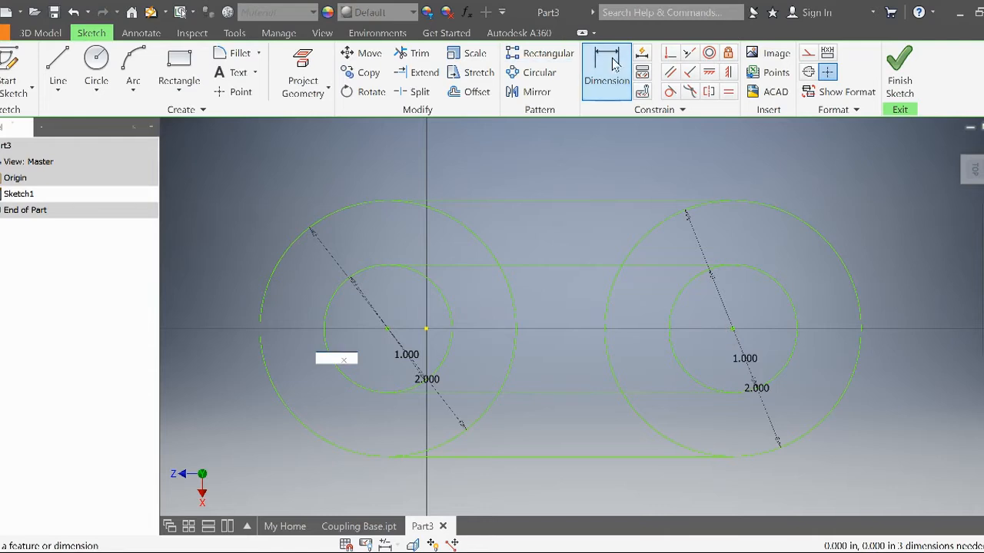
click(361, 273)
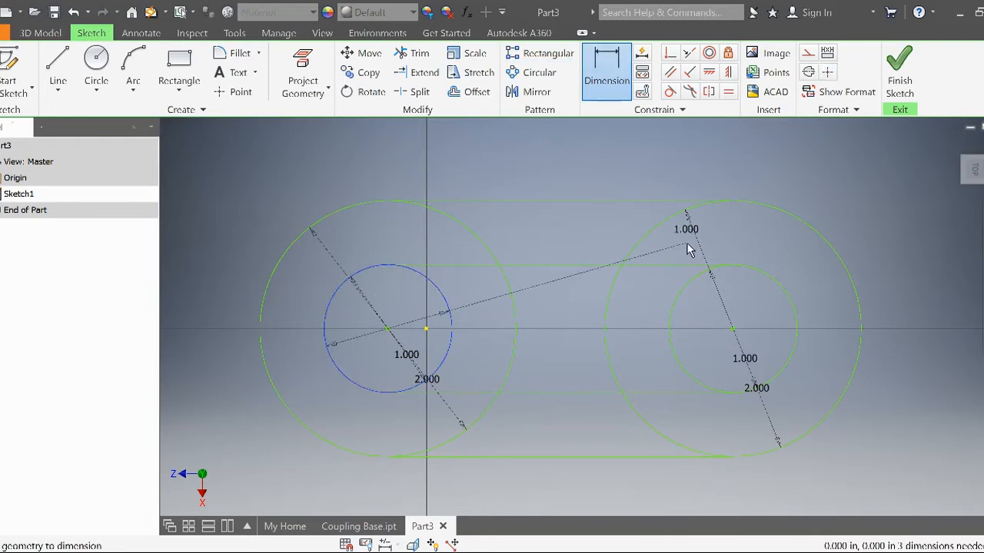
click(776, 282)
click(551, 476)
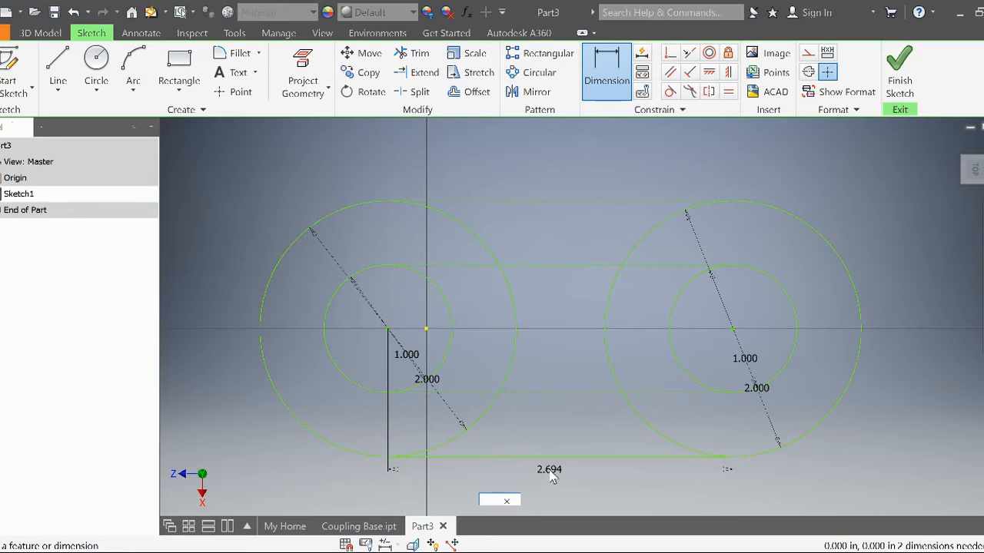
text(2.5)
key(Return)
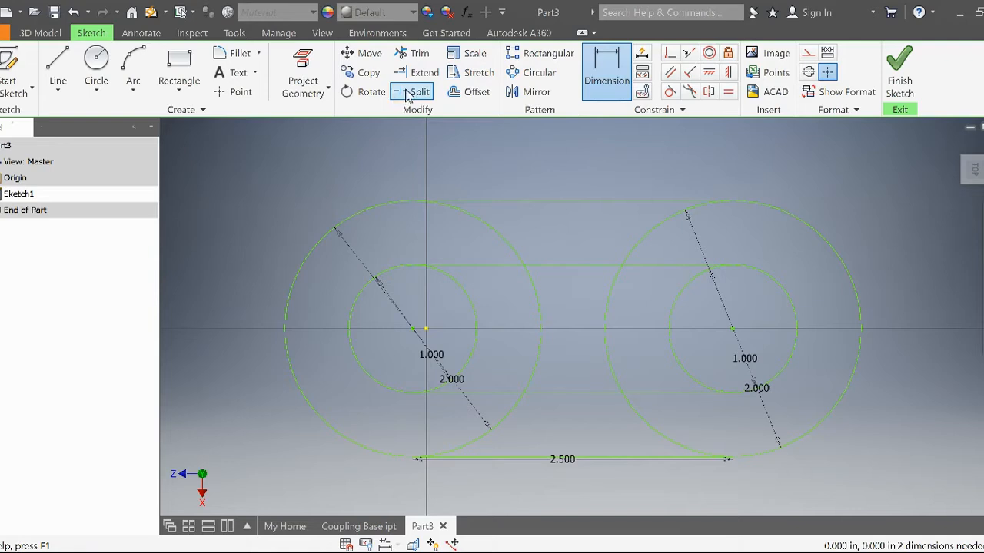
Step: Trim away the right-hand halves of the left 1 in and 2 in circles between the connecting lines
click(415, 53)
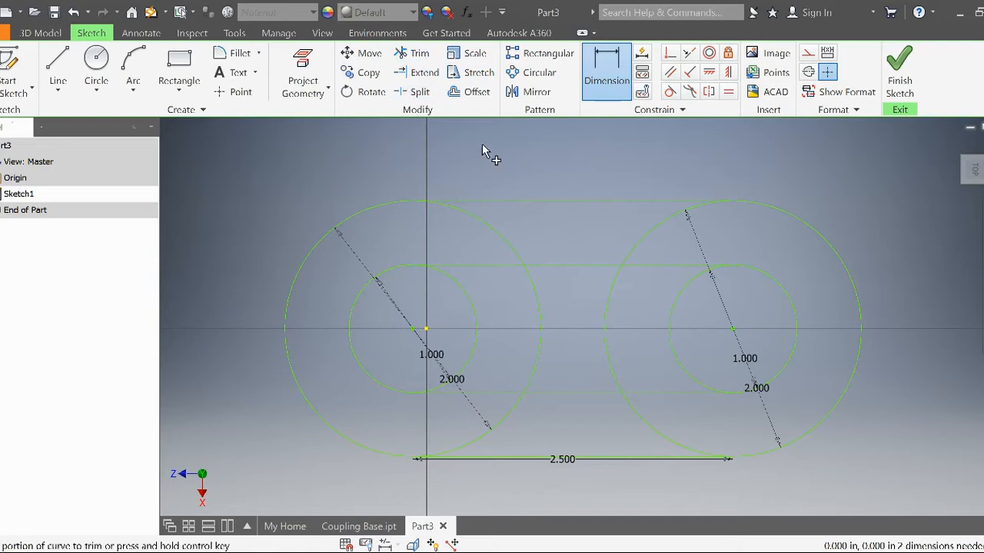
click(506, 247)
click(533, 283)
click(501, 429)
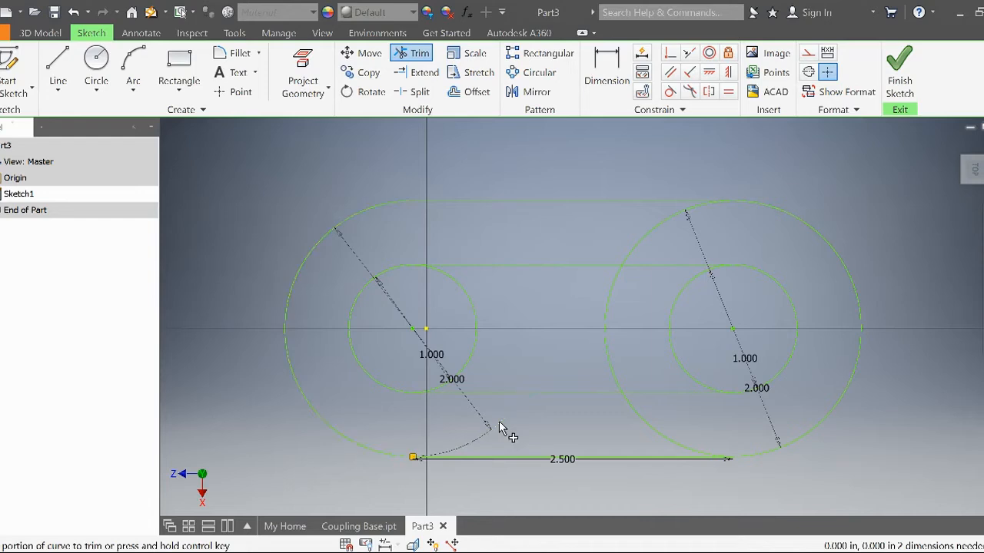
click(470, 357)
Step: Trim away the left-hand halves of the right 1 in and 2 in circles, completing two nested slot outlines
click(671, 321)
click(608, 325)
click(638, 257)
click(651, 428)
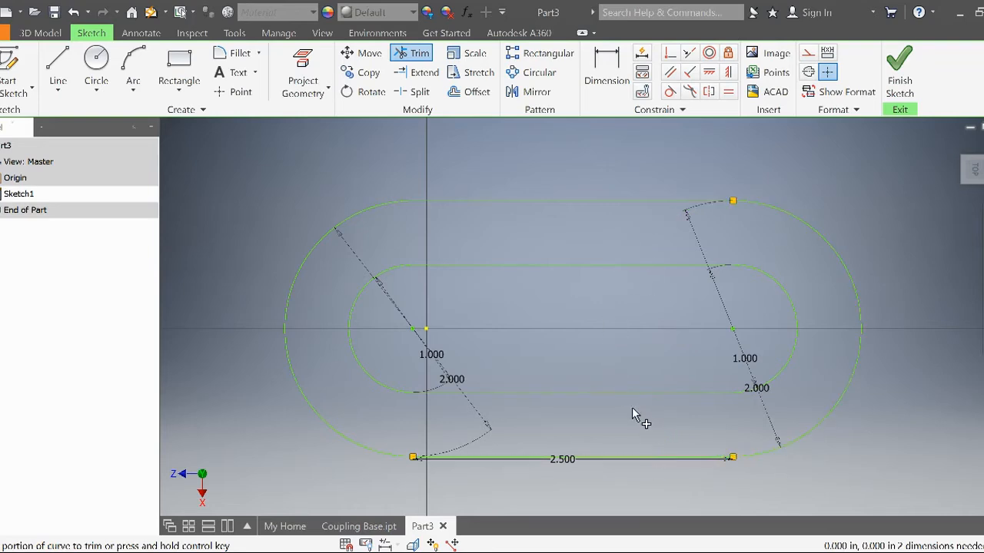
Step: Draw a 0.5 in vertical line from the midpoint of the lower inner line down to the lower outer line
mouse_move(584, 346)
middle_down()
mouse_move(512, 268)
mouse_move(534, 294)
middle_up()
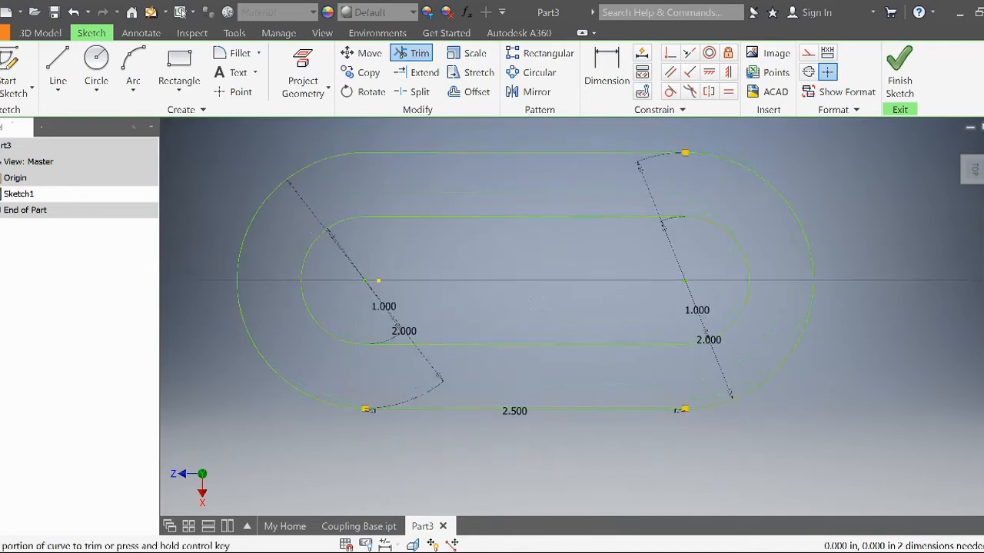
click(358, 526)
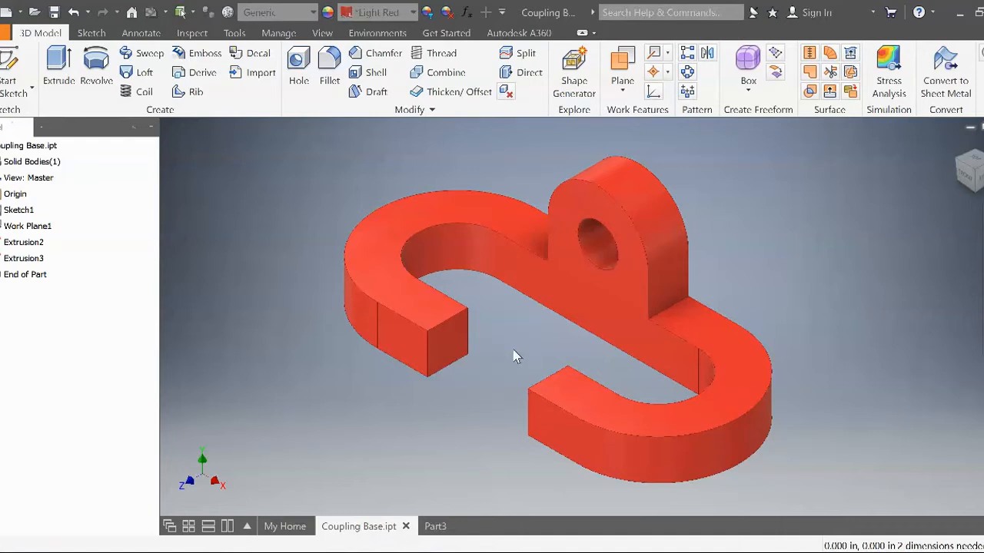
click(432, 526)
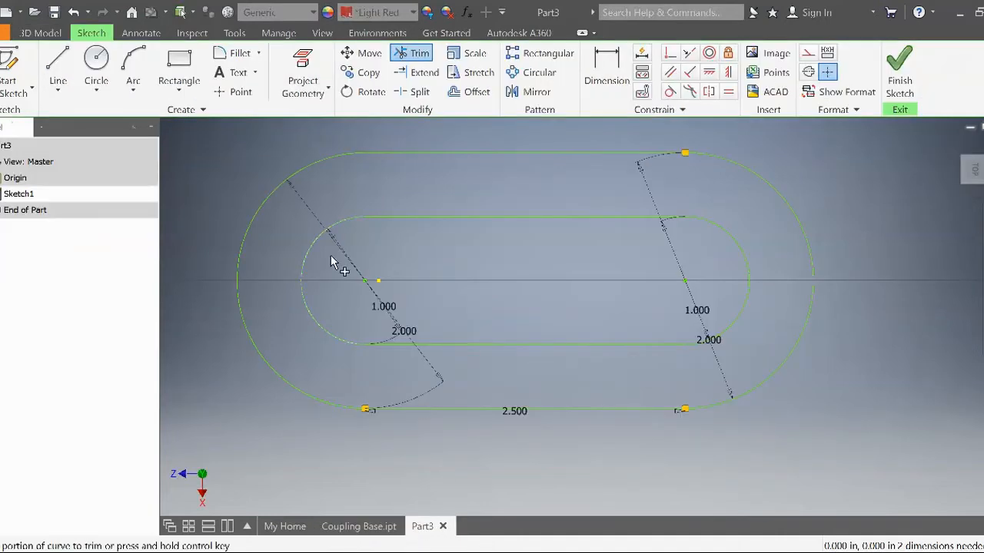
click(58, 69)
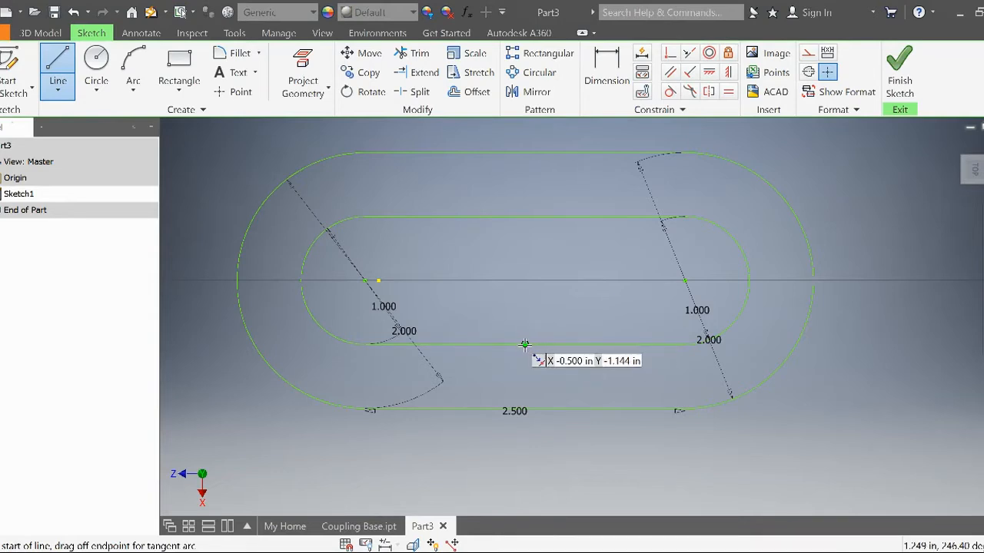
click(524, 343)
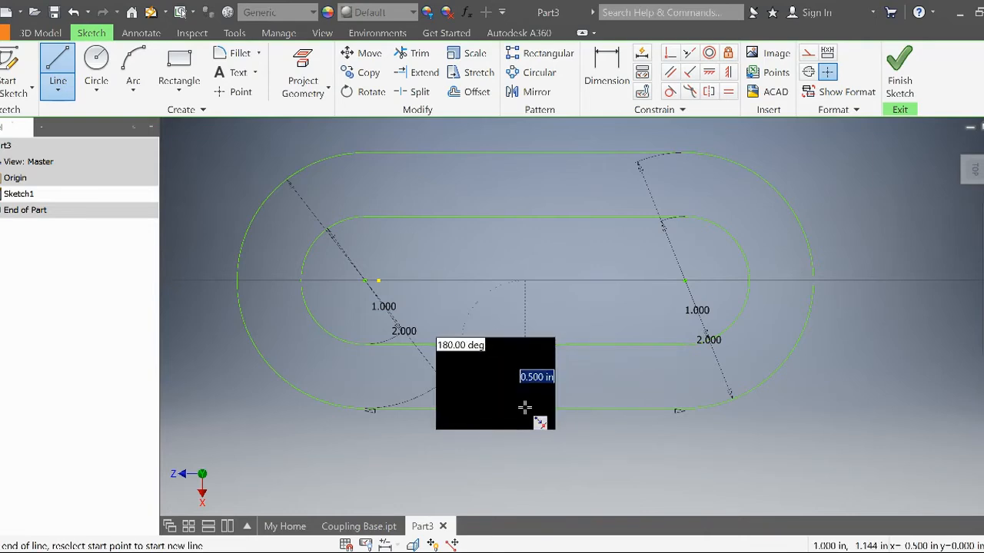
click(524, 408)
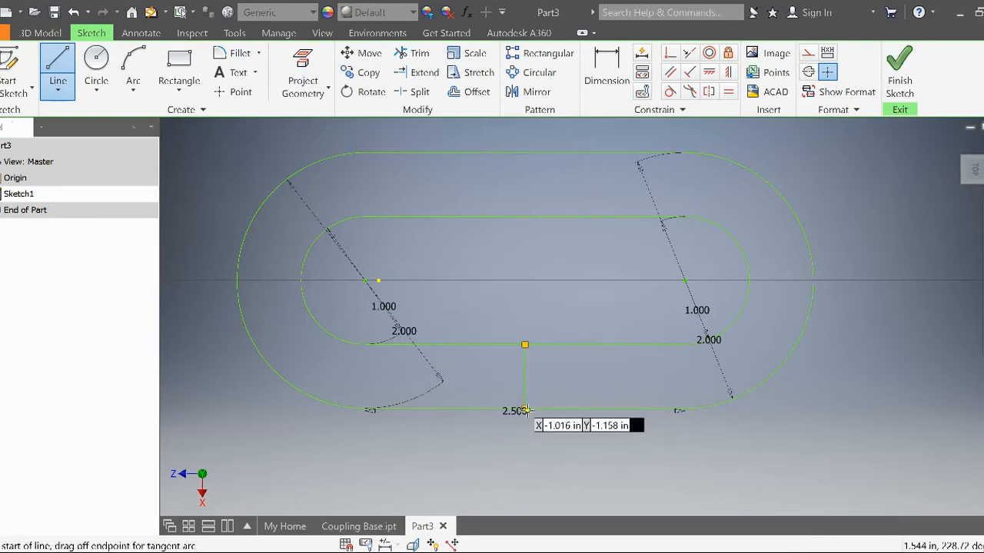
key(Escape)
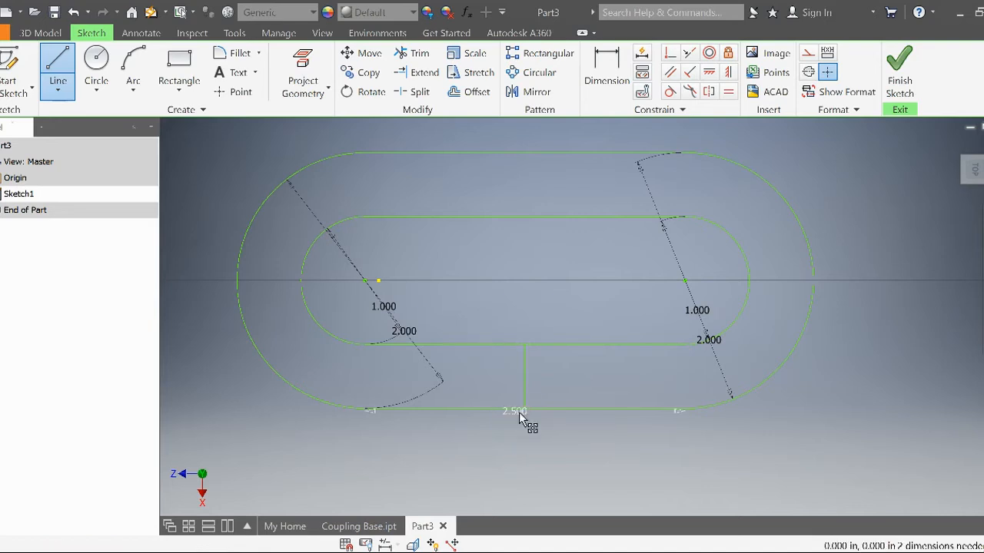
Step: Move the 2.5 in dimension farther below the profile and draw a 0.625 in line rightward along the outer line from the centre line's end
drag(515, 414, 515, 446)
click(514, 444)
click(55, 64)
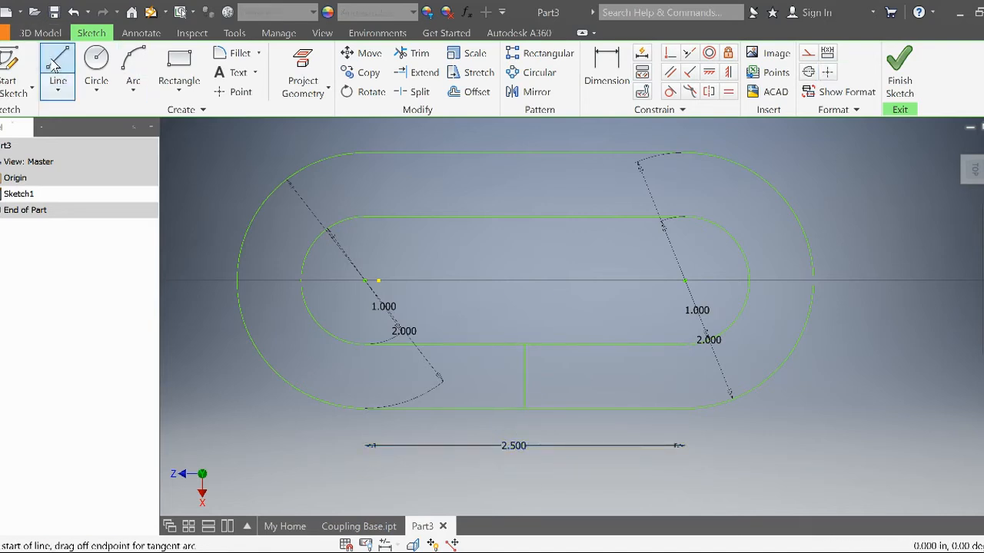
click(524, 408)
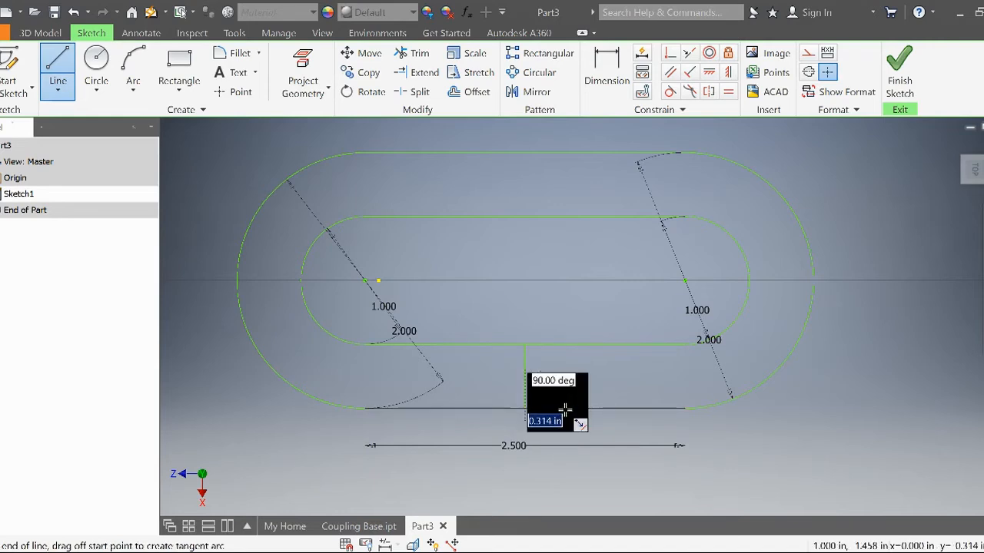
text(.)
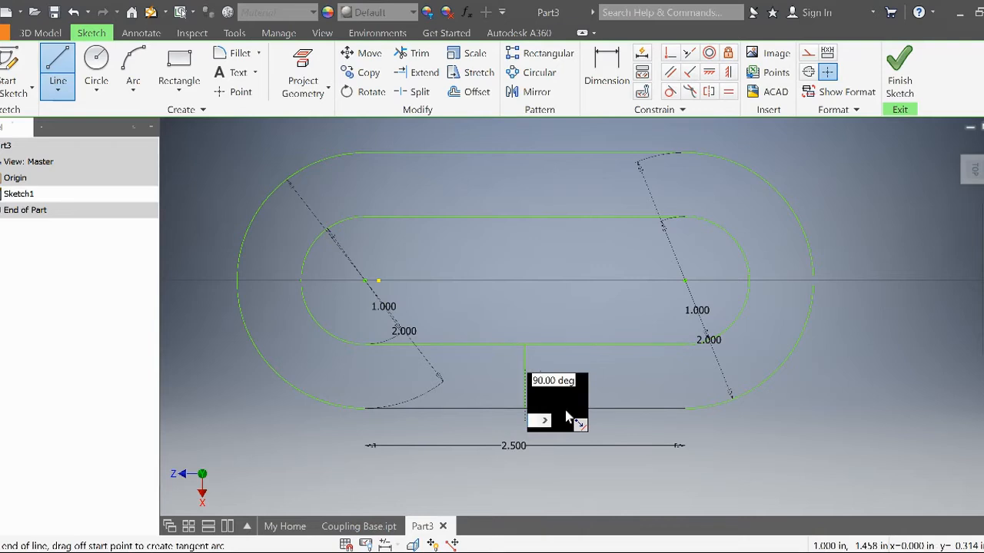
click(606, 408)
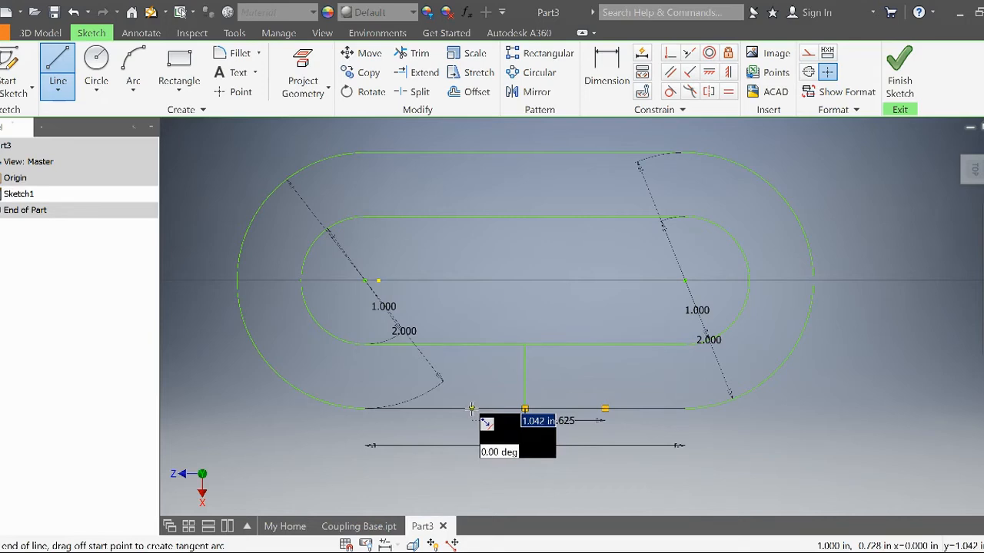
Step: Draw a 1.25 in line leftward along the lower outer line from the right end of the 0.625 in line
key(BackSpace)
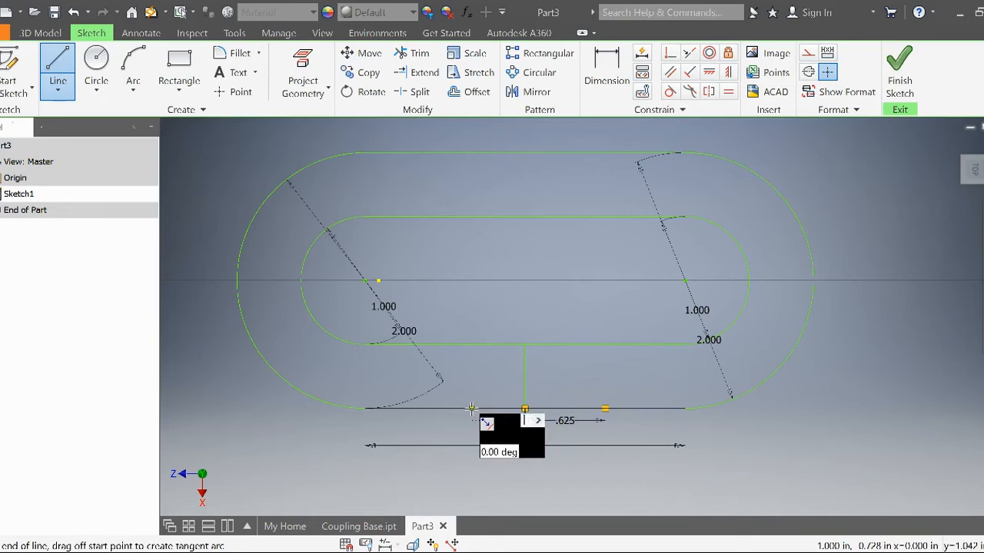
text(1.25)
key(Return)
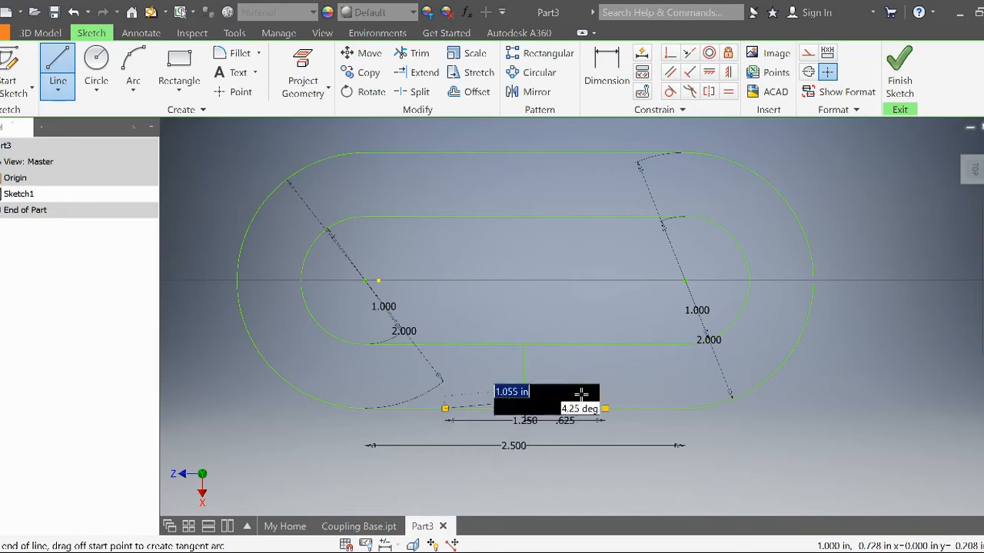
key(Escape)
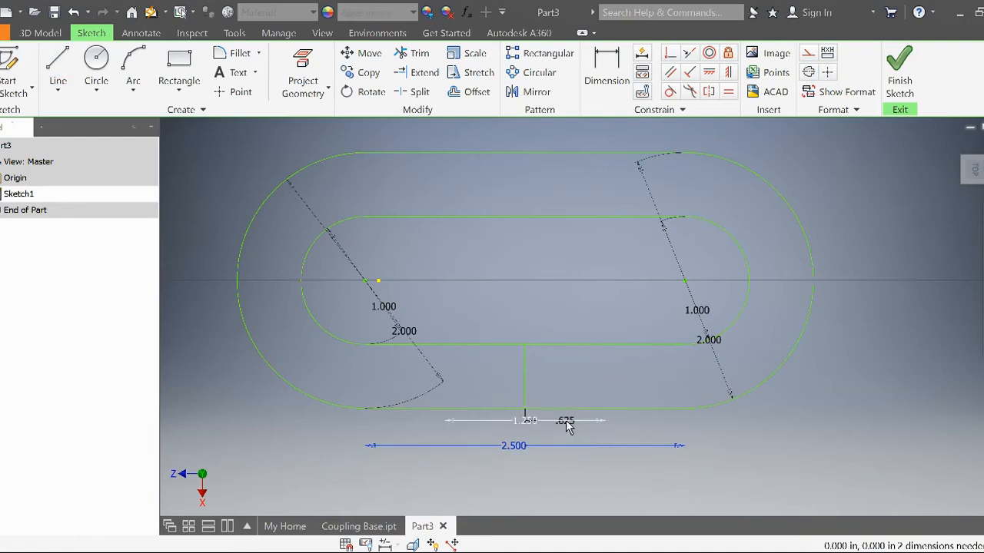
Step: Delete the 0.625 in dimension and the vertical centre line between the lower inner and outer lines
click(566, 408)
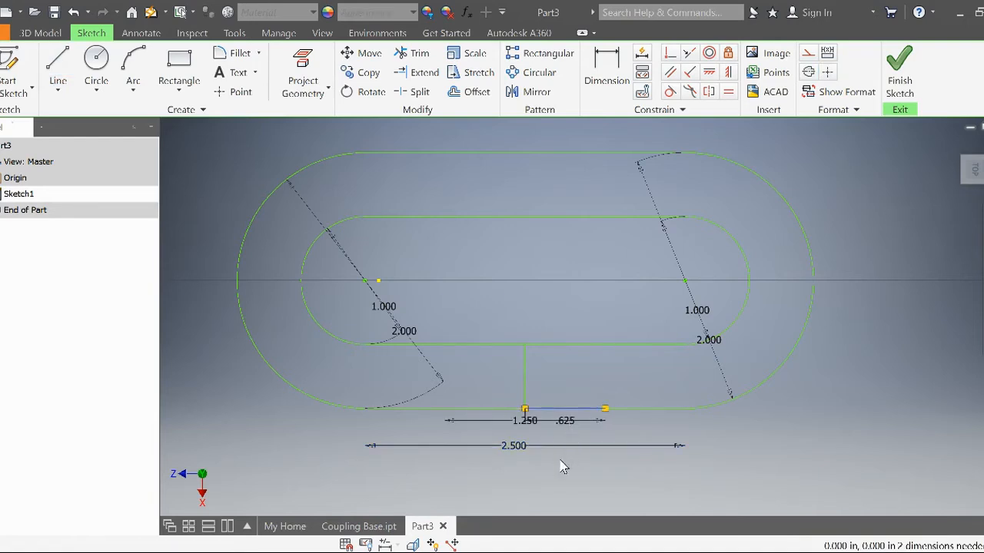
key(Escape)
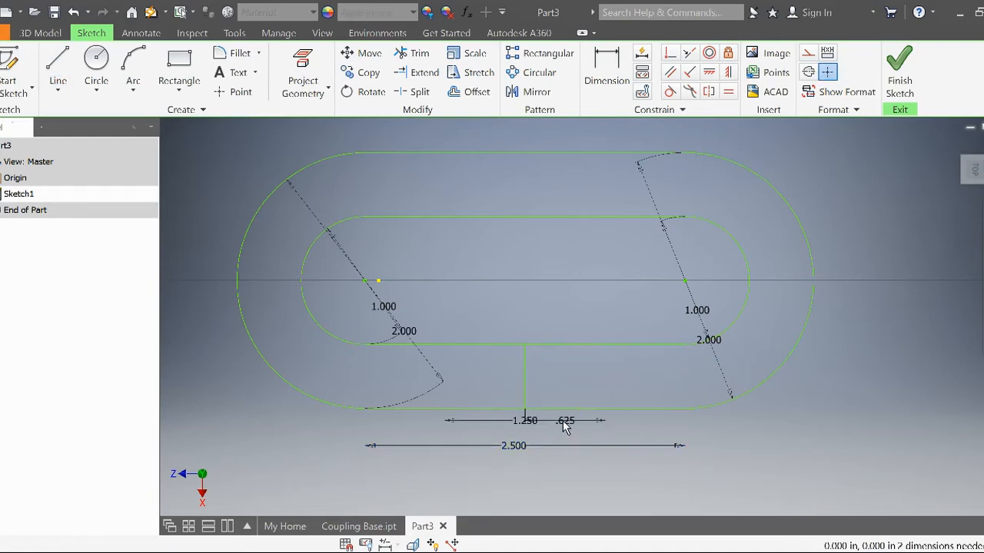
key(Delete)
click(525, 376)
key(Delete)
Step: Draw vertical lines from both ends of the 1.25 in line up to the lower inner line
click(50, 60)
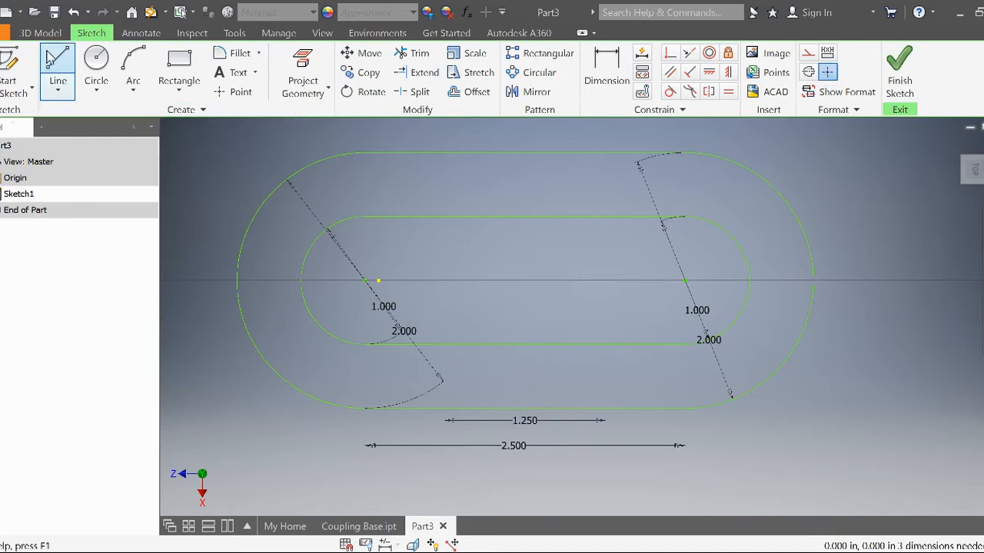
click(54, 63)
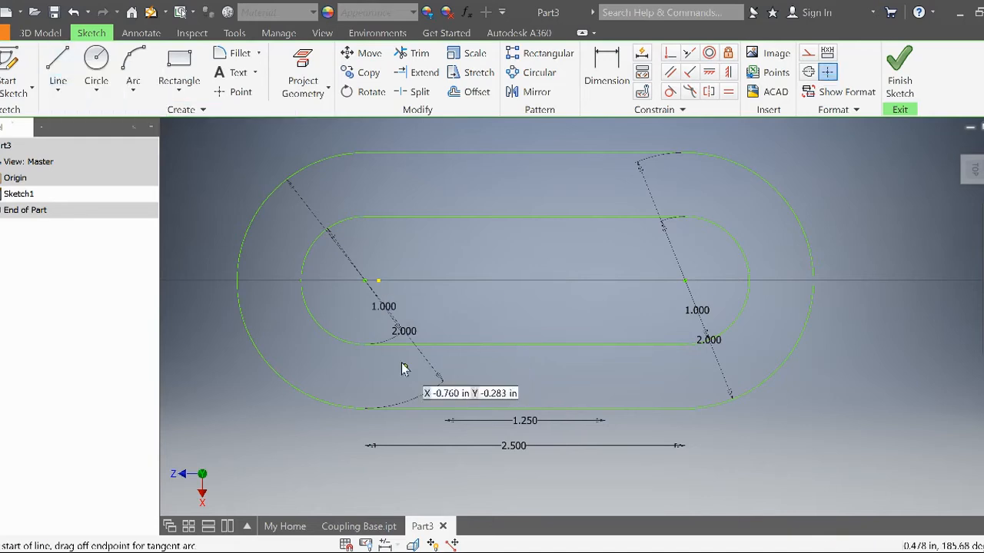
click(445, 410)
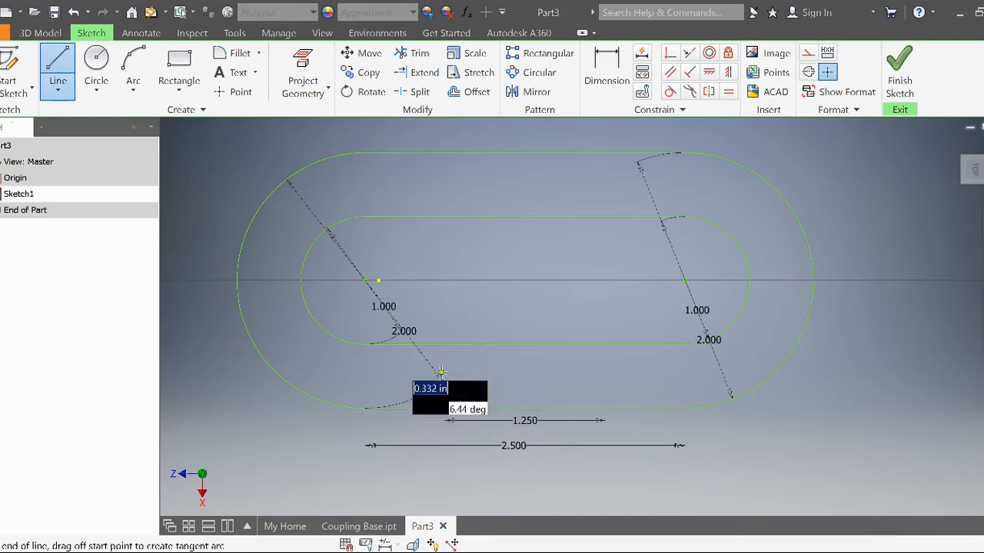
double_click(445, 345)
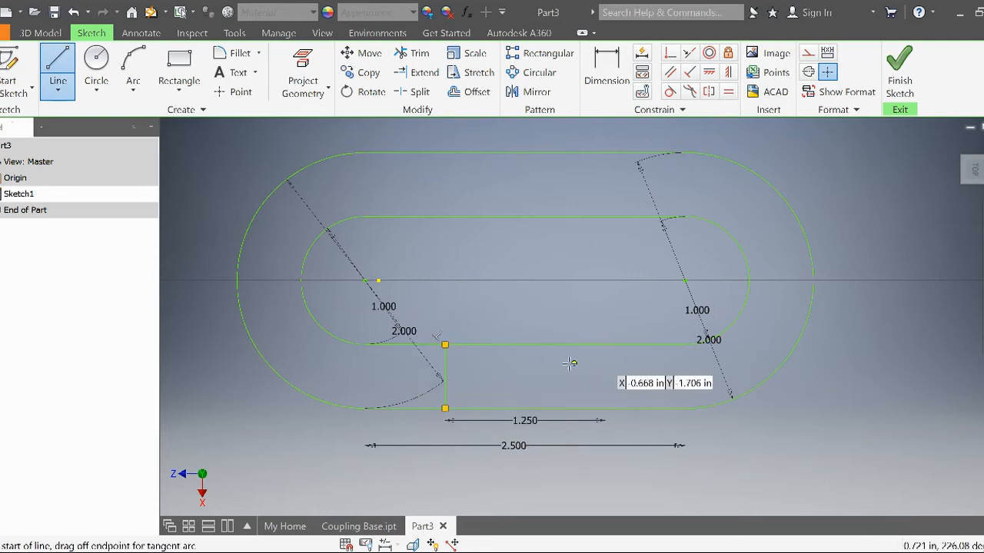
click(603, 407)
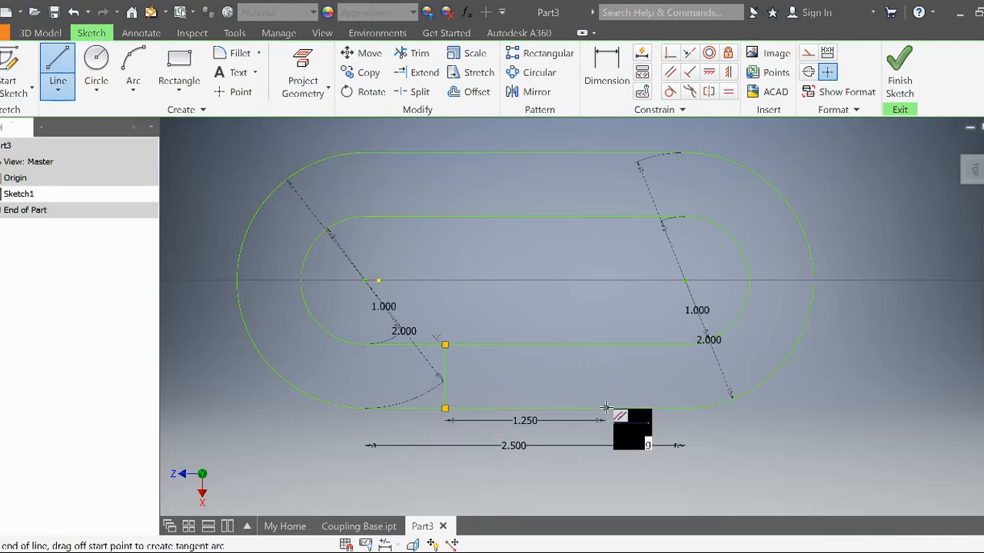
double_click(604, 345)
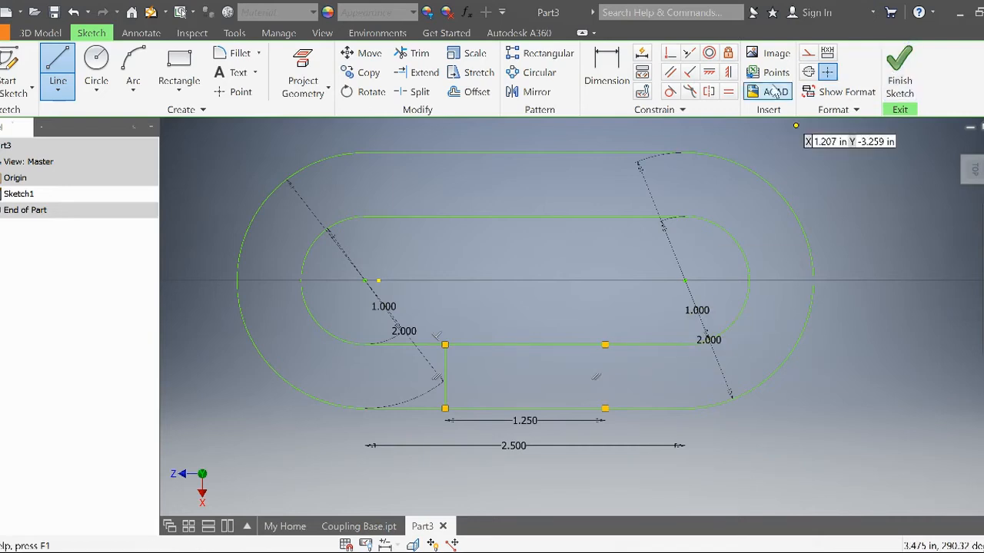
Step: Trim the lower inner line between the two vertical lines and try to trim the 1.25 in outer segment beneath it
click(417, 53)
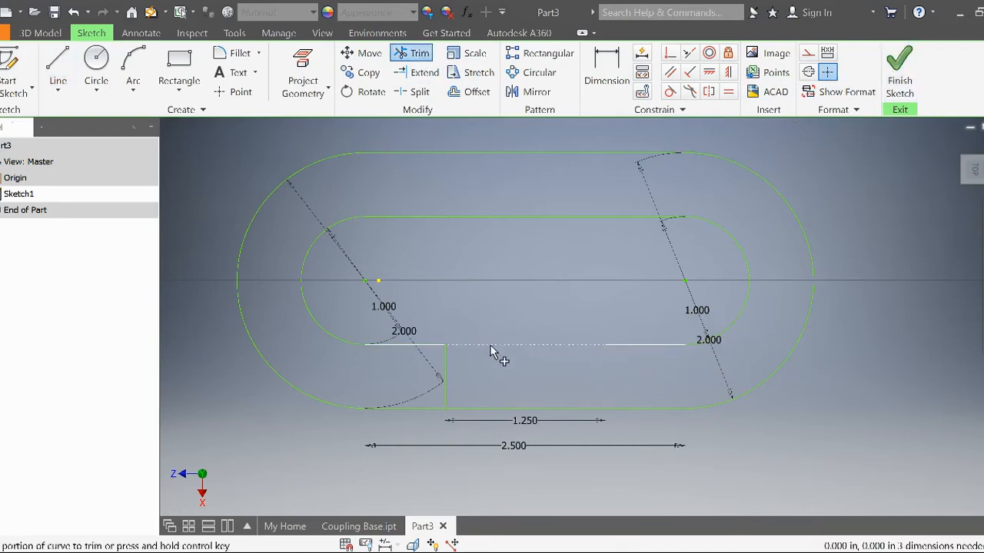
click(491, 345)
click(491, 412)
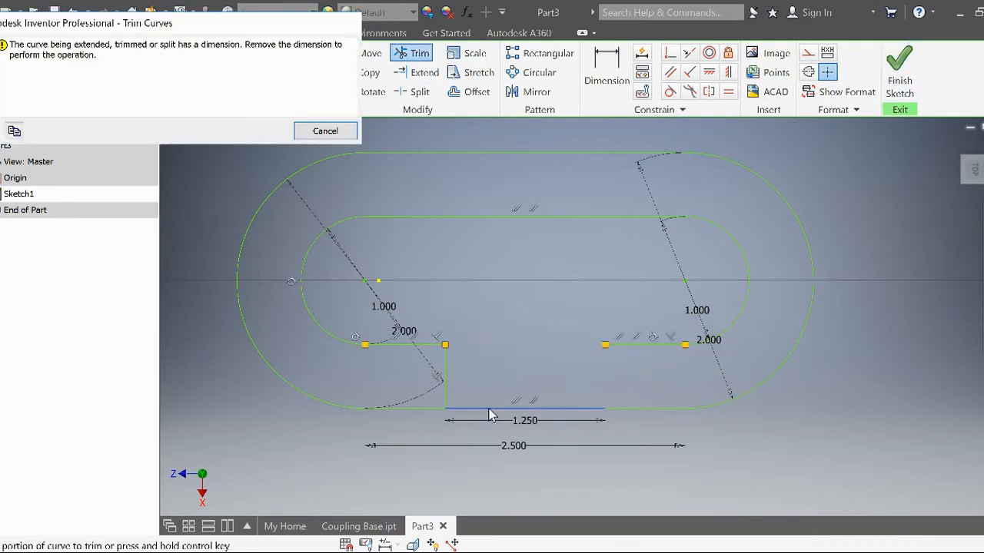
click(333, 132)
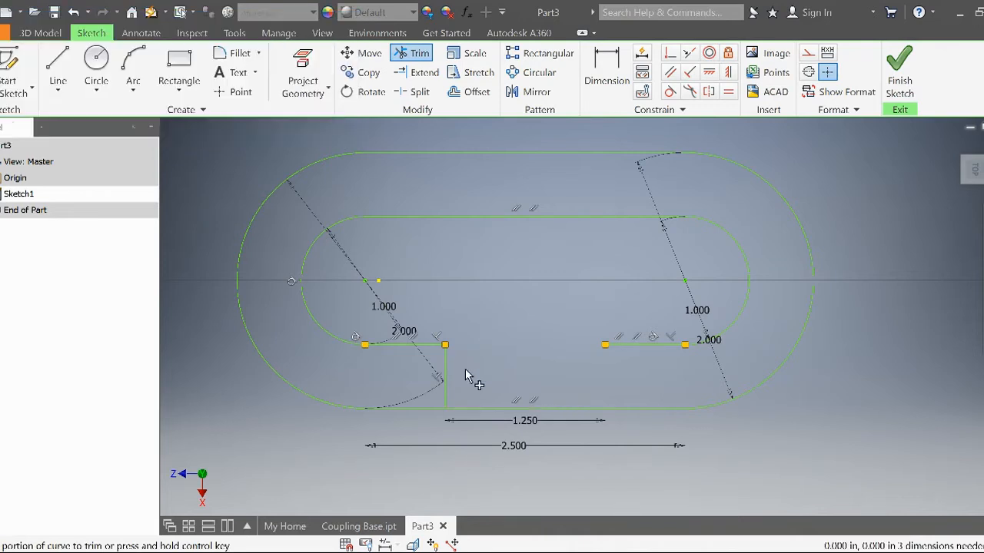
key(Escape)
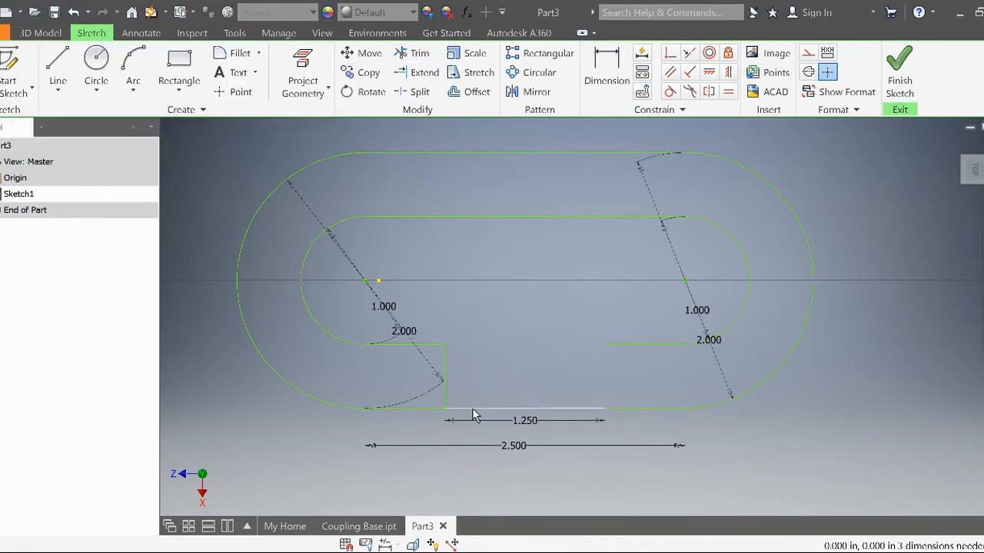
Step: Trim the lower outer line of the slot-shaped ring across the 1.25 in gap
click(474, 415)
key(Escape)
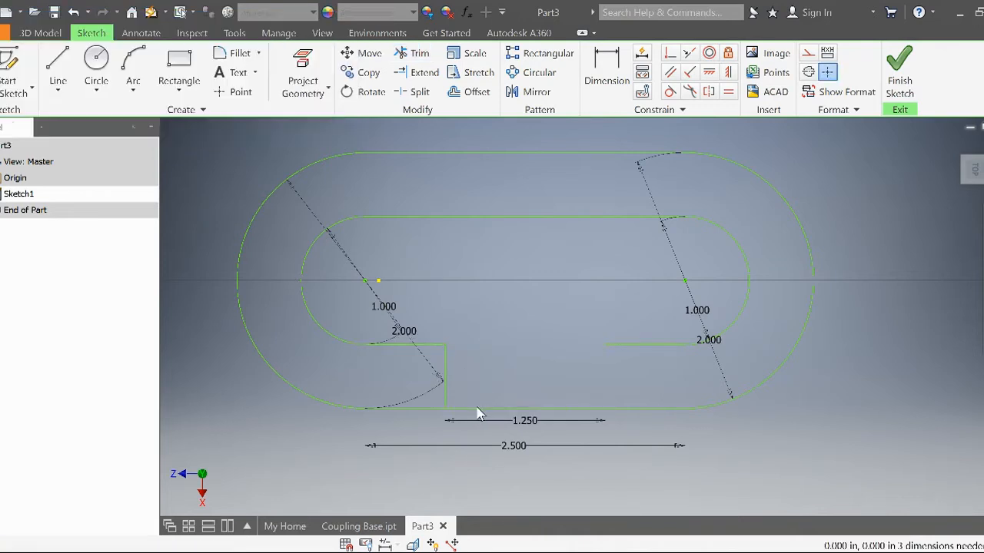
click(421, 54)
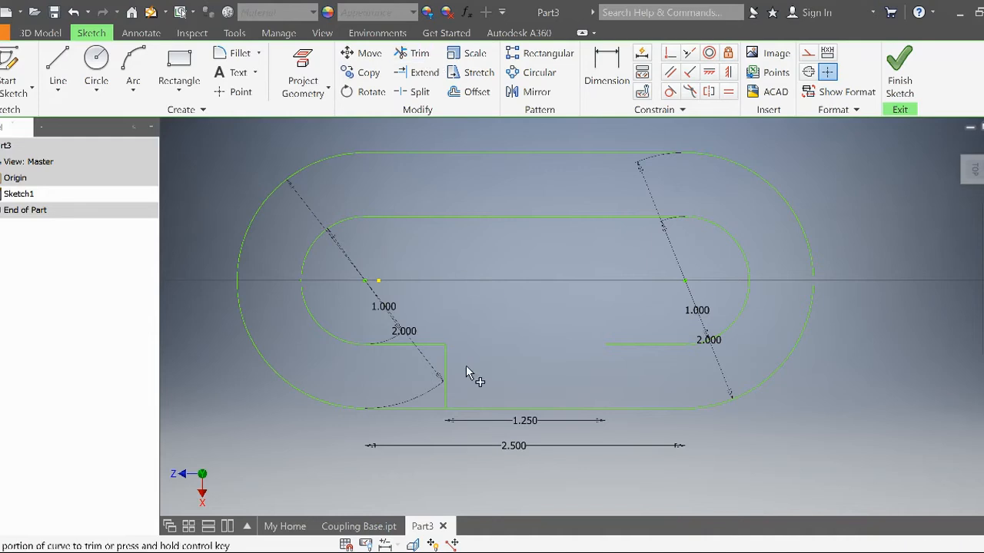
click(474, 416)
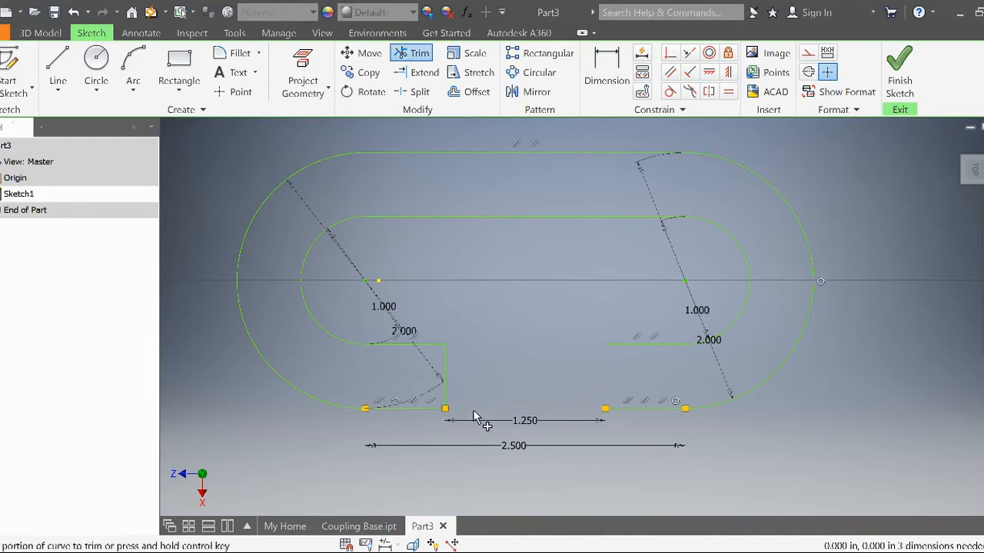
key(Escape)
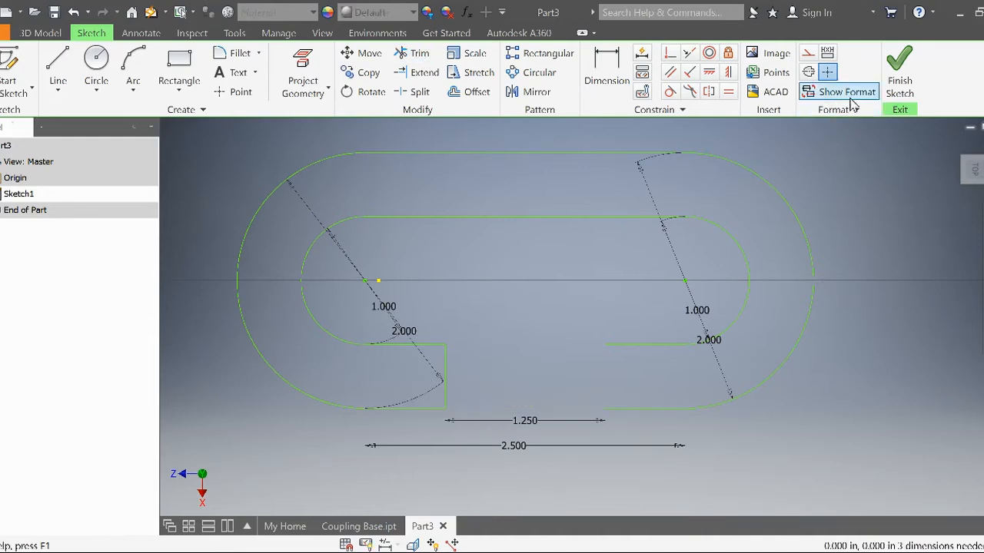
Step: Finish the sketch and extrude the open ring profile 0.5 in
click(898, 76)
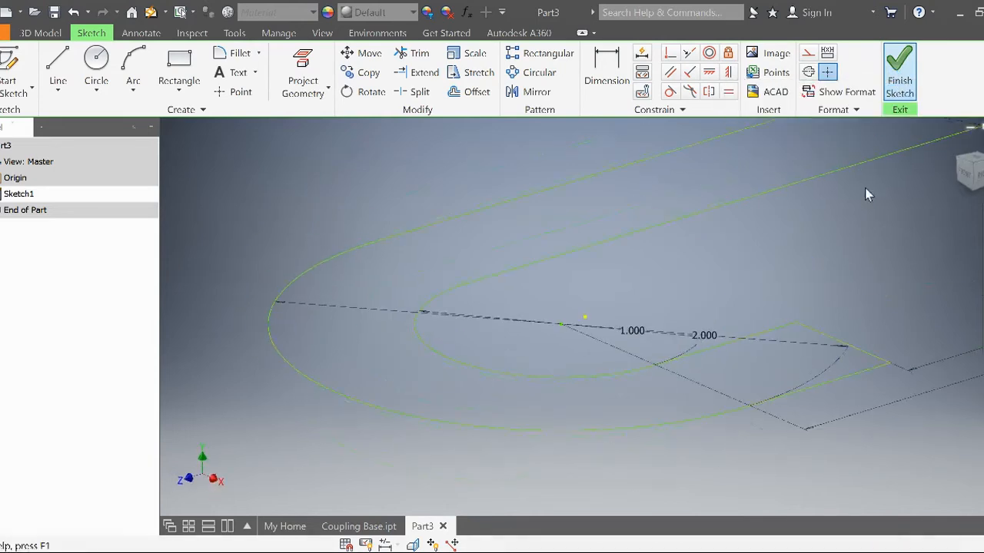
click(964, 164)
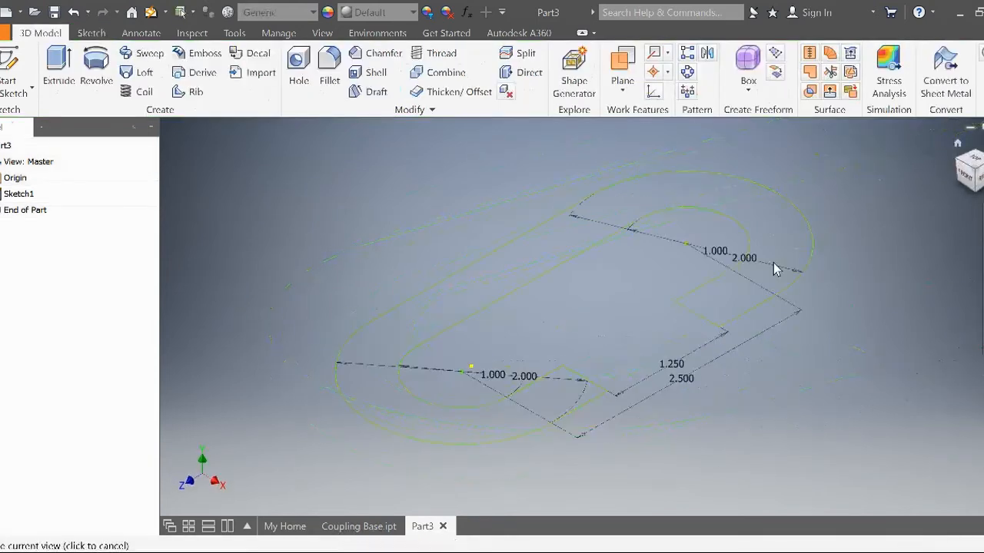
click(58, 63)
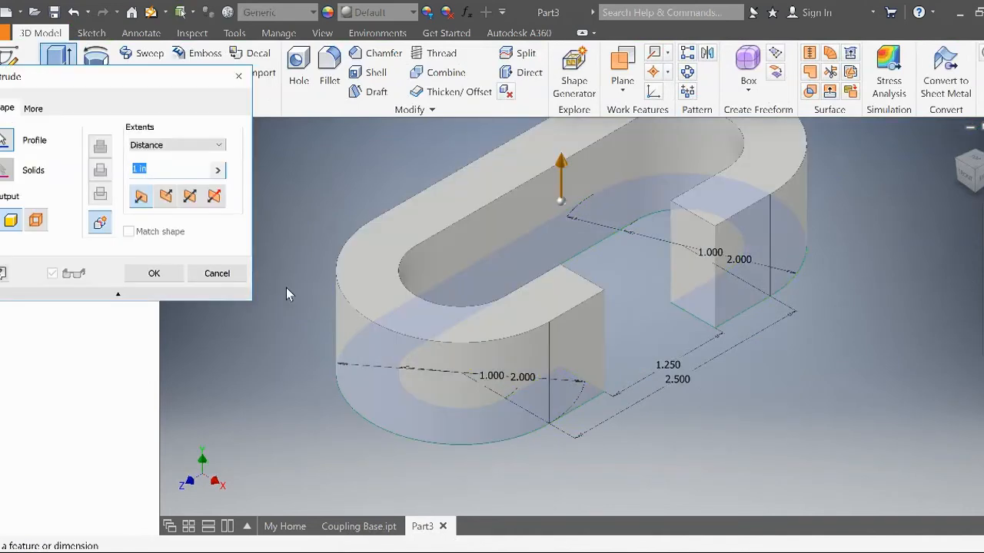
text(.5)
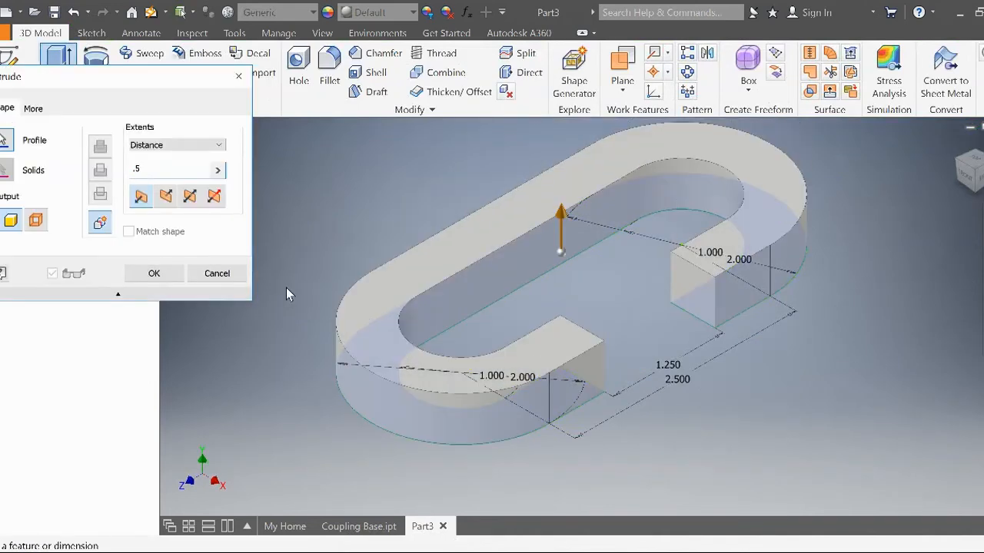
key(Return)
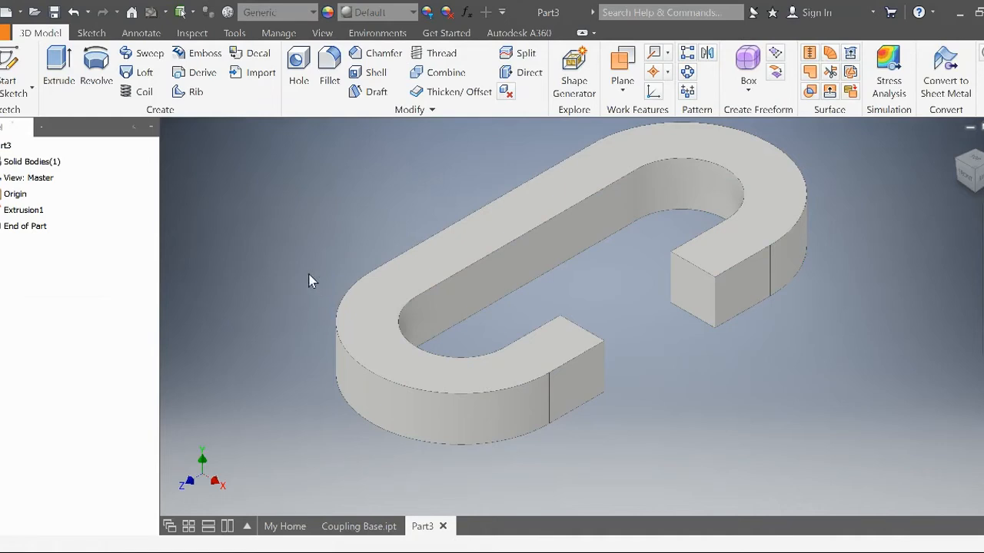
Step: Check the finished Coupling Base part, and start a sketch on the inner face of the new part's long straight side
shift+middle_drag(306, 272, 286, 326)
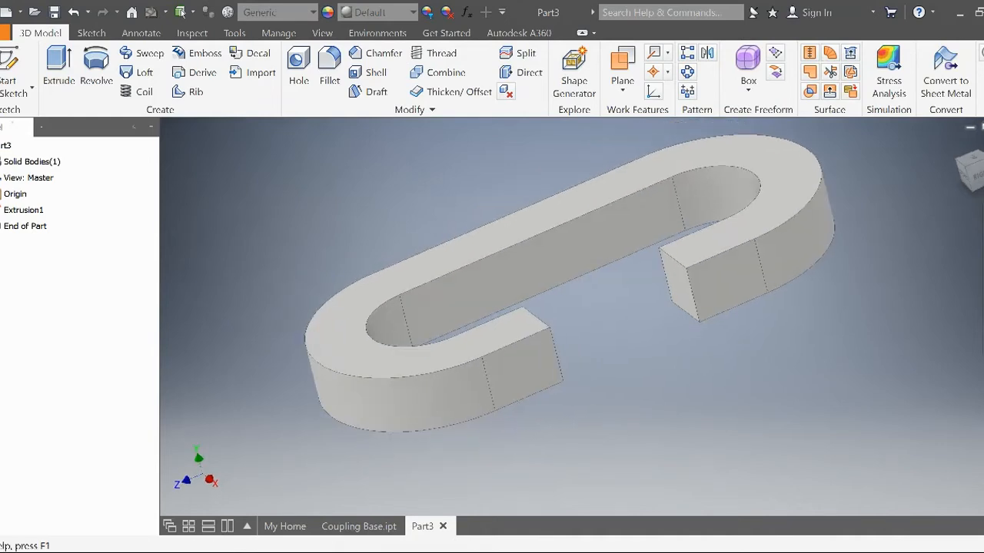
click(358, 527)
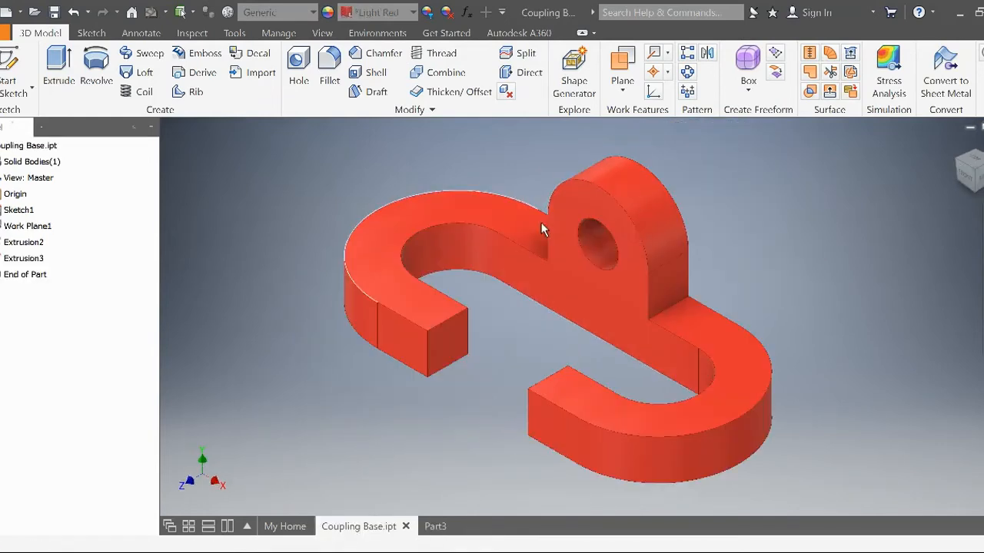
click(428, 529)
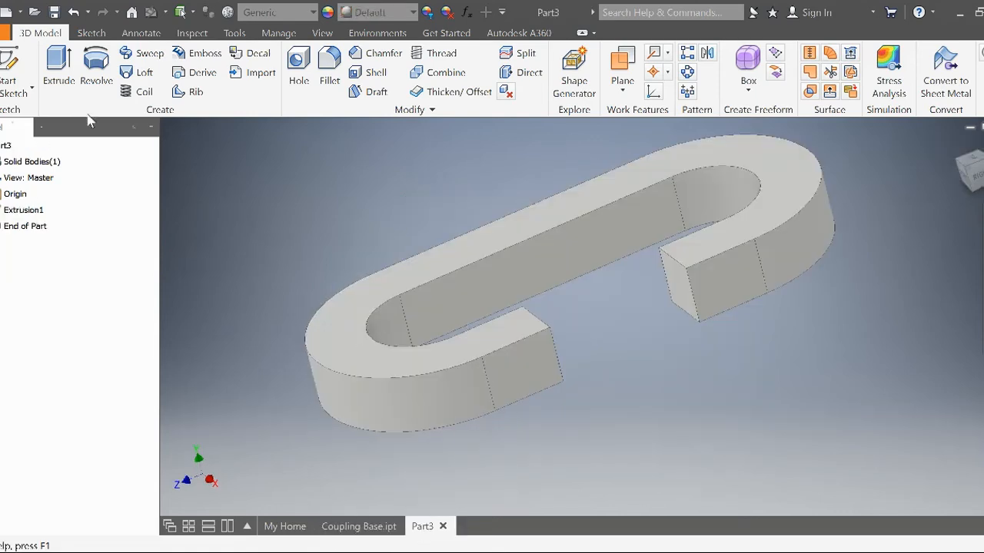
click(21, 69)
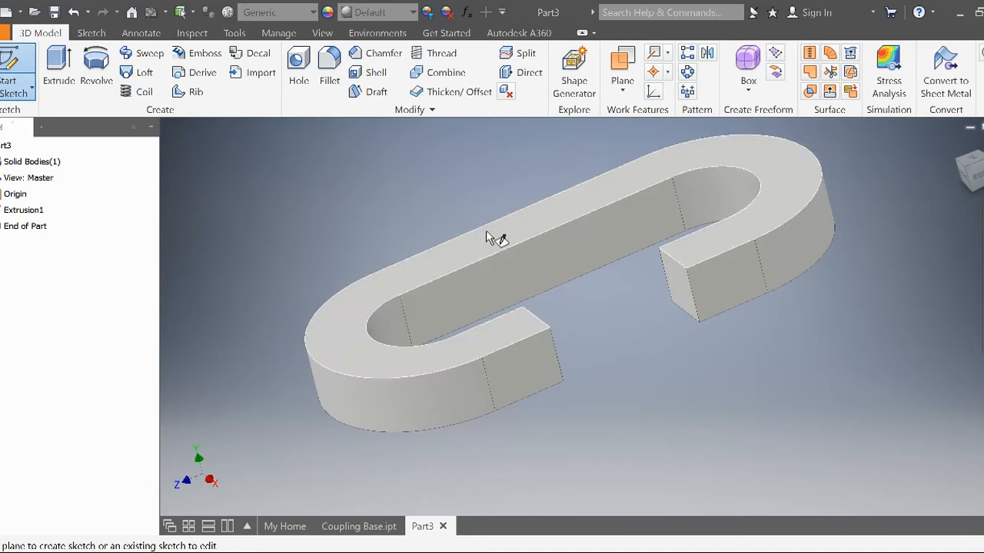
click(572, 259)
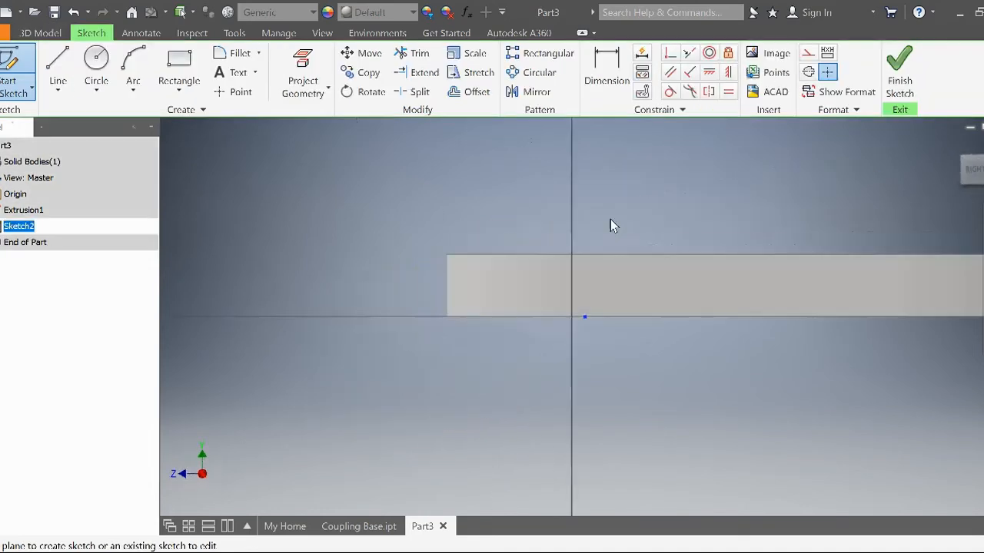
mouse_move(736, 193)
middle_down()
mouse_move(582, 218)
mouse_move(502, 239)
mouse_move(502, 248)
middle_up()
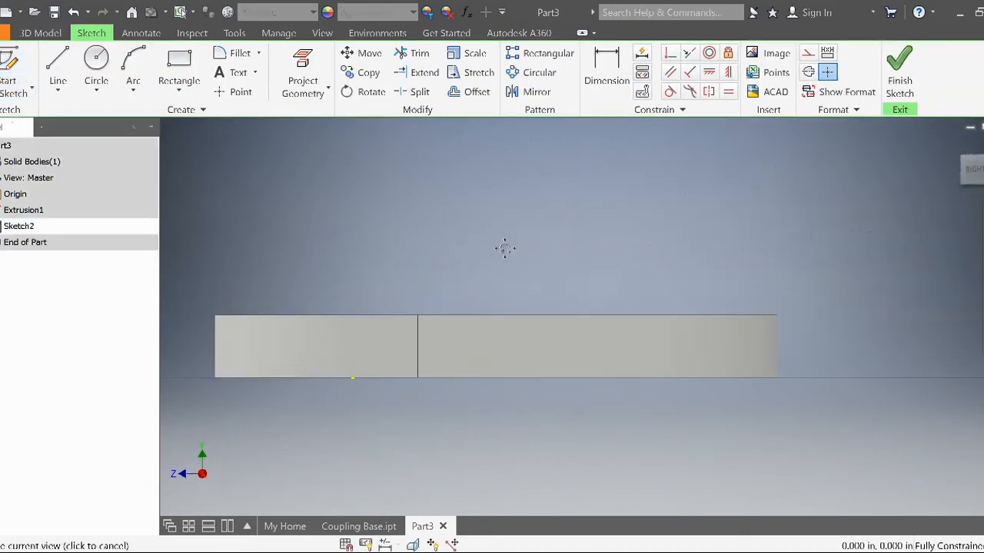
Step: Draw two concentric circles of 0.5 in and 1.25 in diameter above the midpoint of the base's upper edge
click(96, 61)
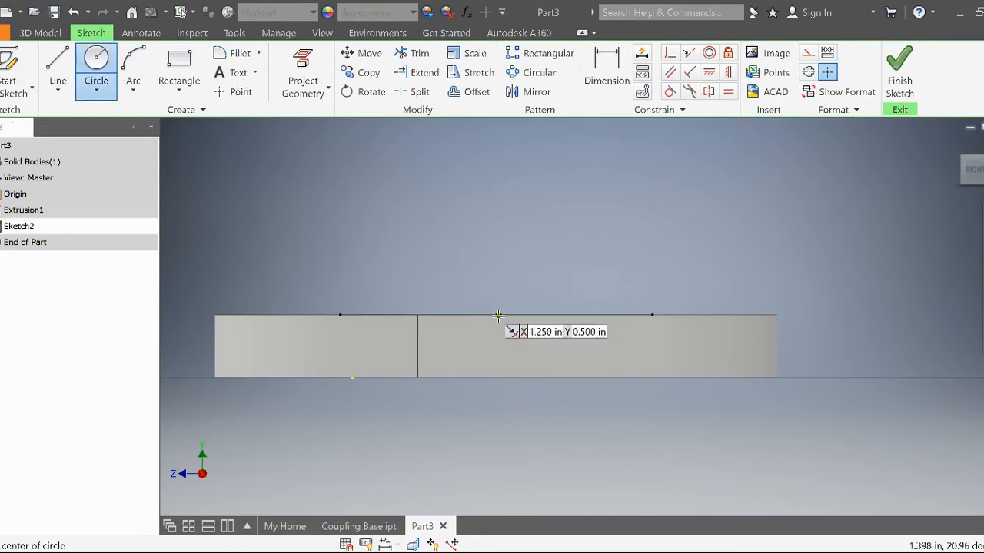
click(496, 240)
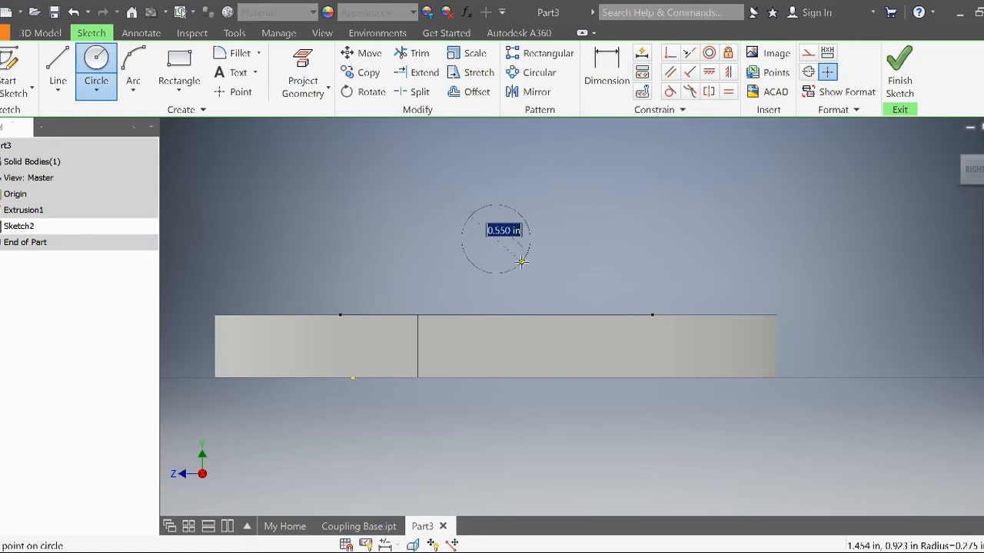
text(.5)
key(Return)
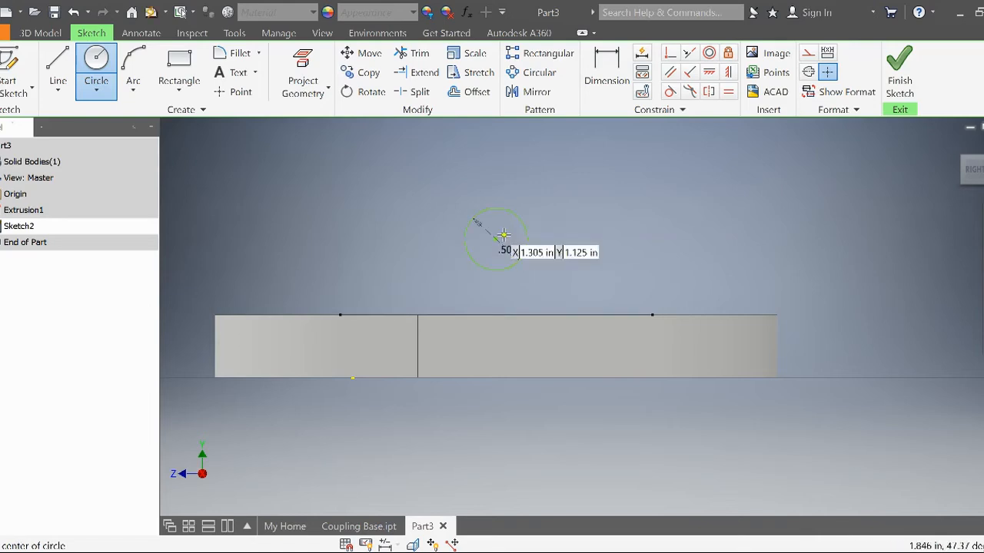
click(497, 241)
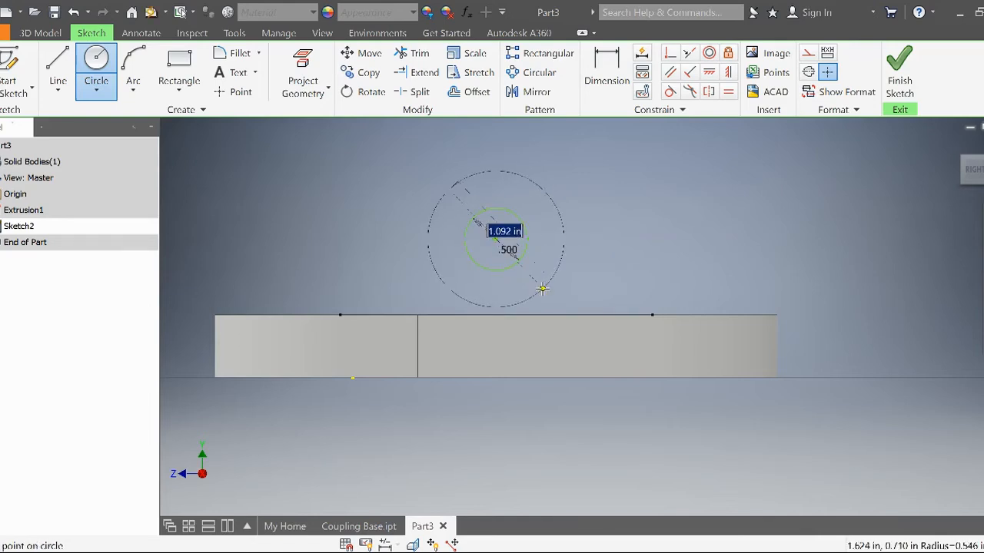
key(BackSpace)
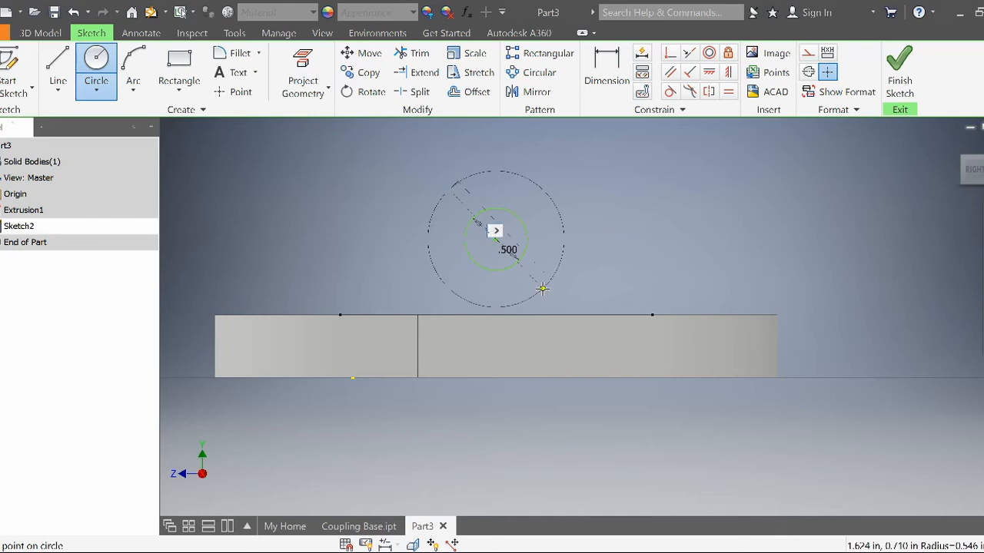
text(1.25)
key(Return)
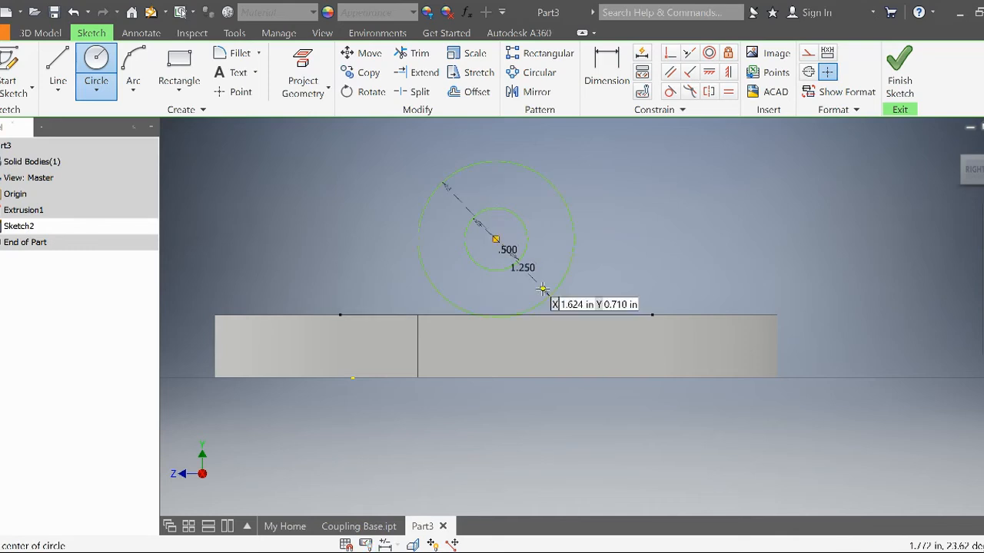
Step: Draw vertical lines from both side points of the 1.25 in circle down to the base's upper edge
key(l)
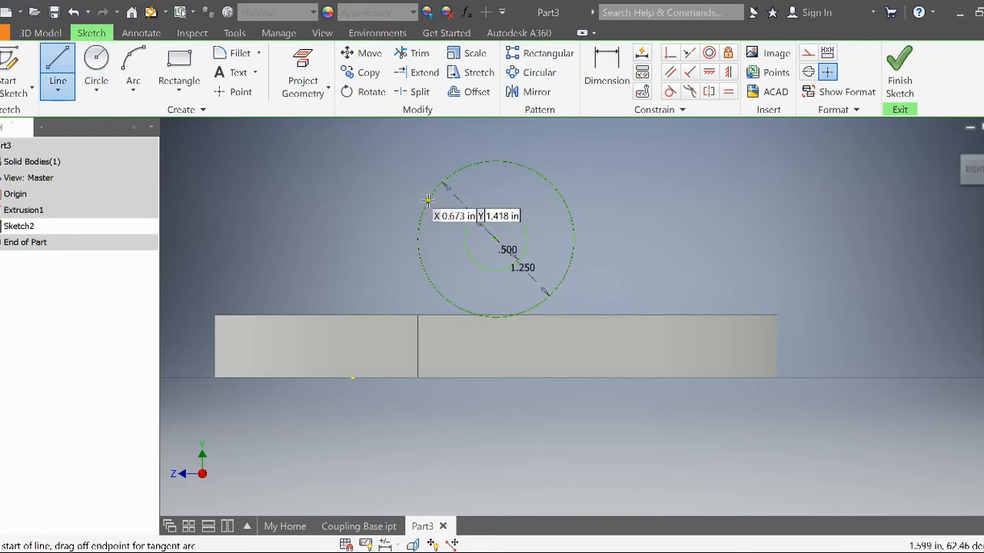
click(417, 229)
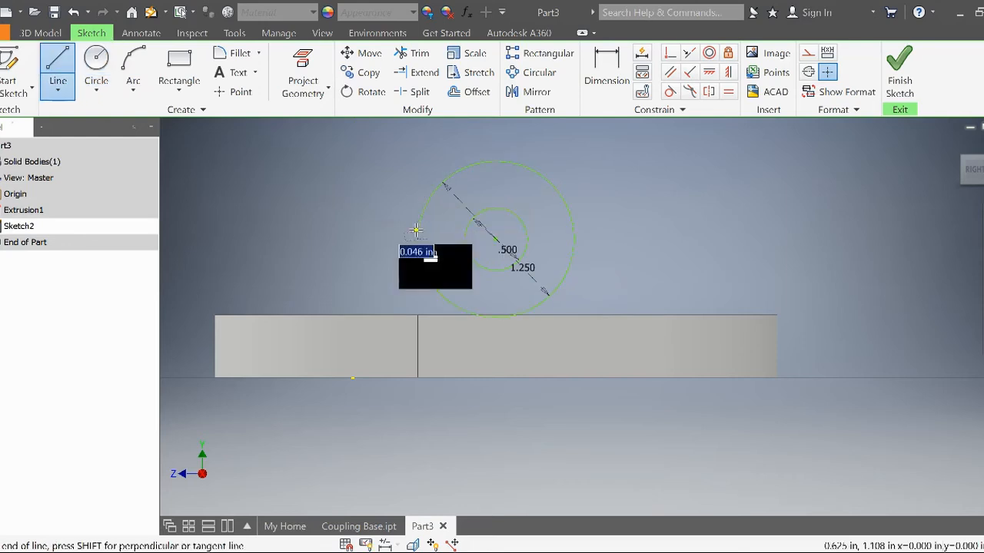
click(417, 315)
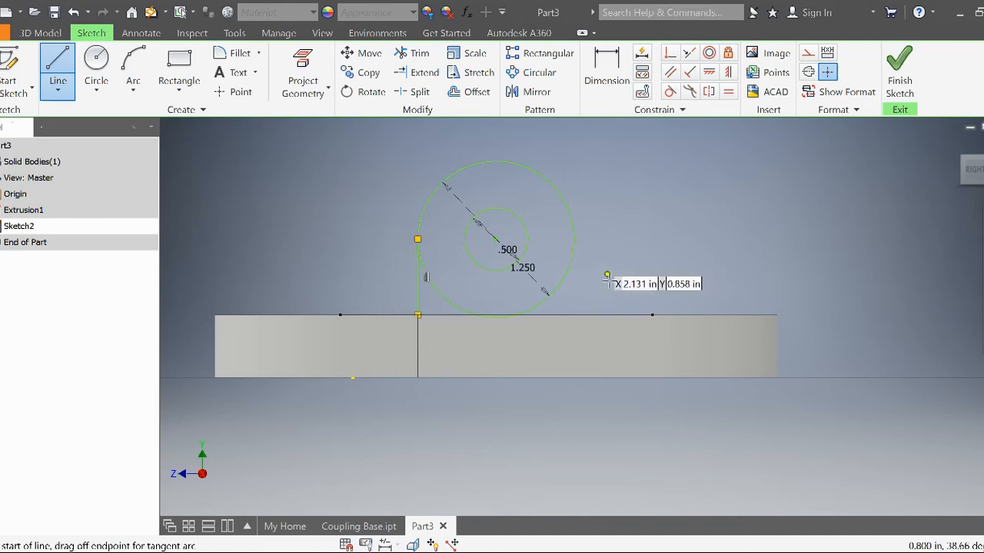
click(574, 239)
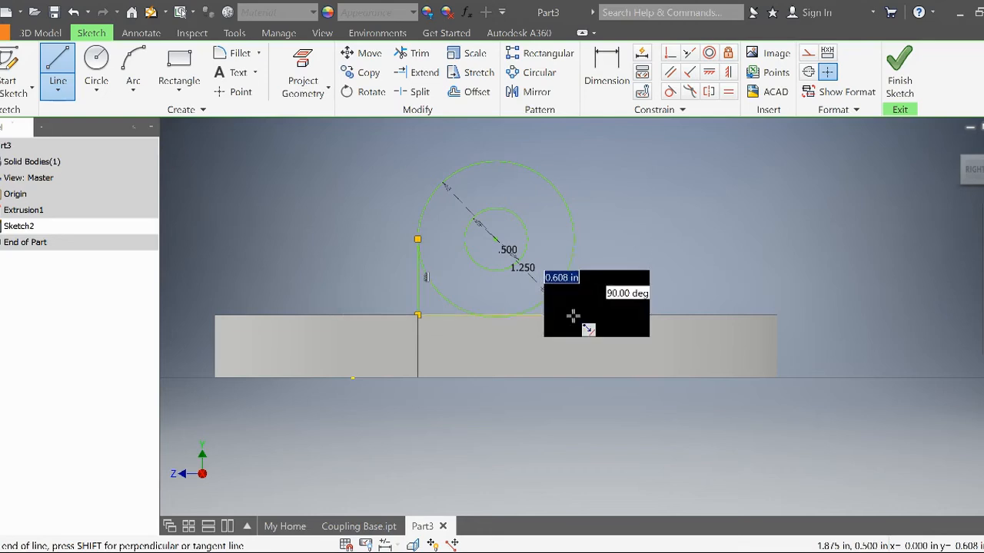
double_click(574, 314)
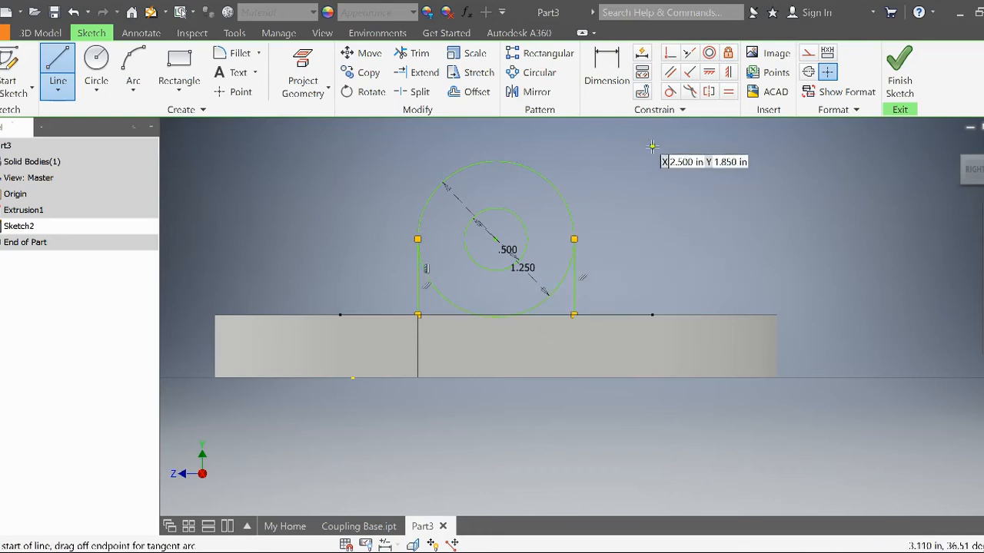
key(Escape)
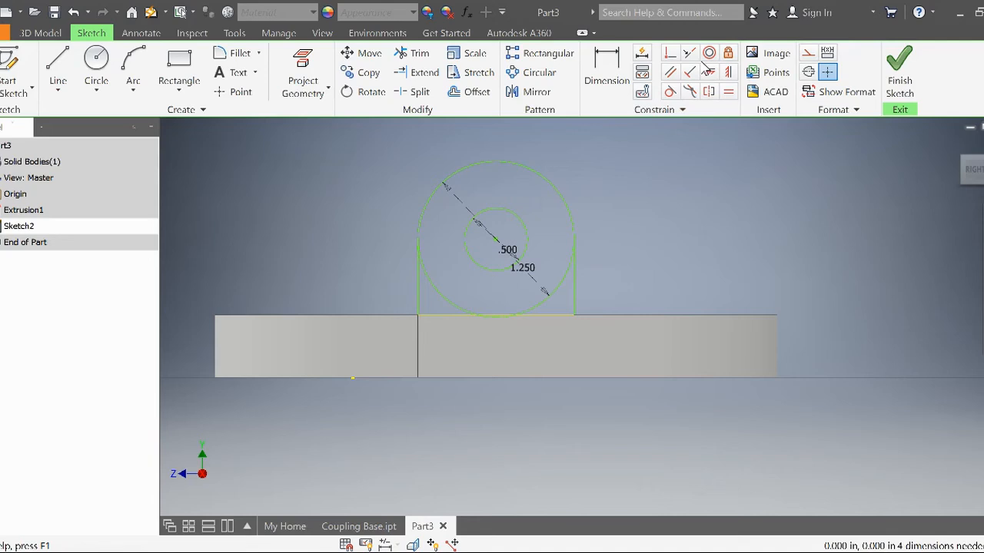
Step: Make both vertical lines tangent to the 1.25 in circle
click(670, 92)
click(550, 190)
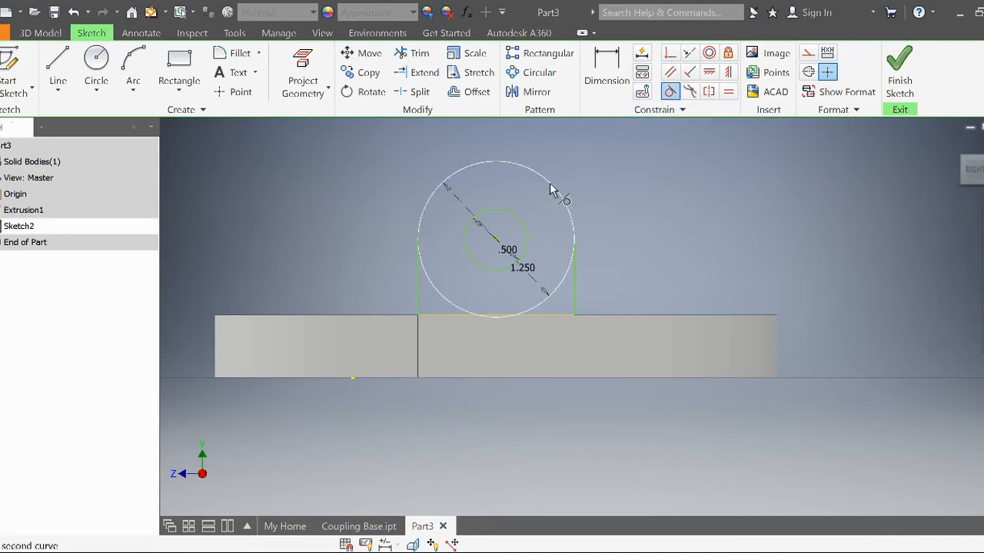
click(575, 281)
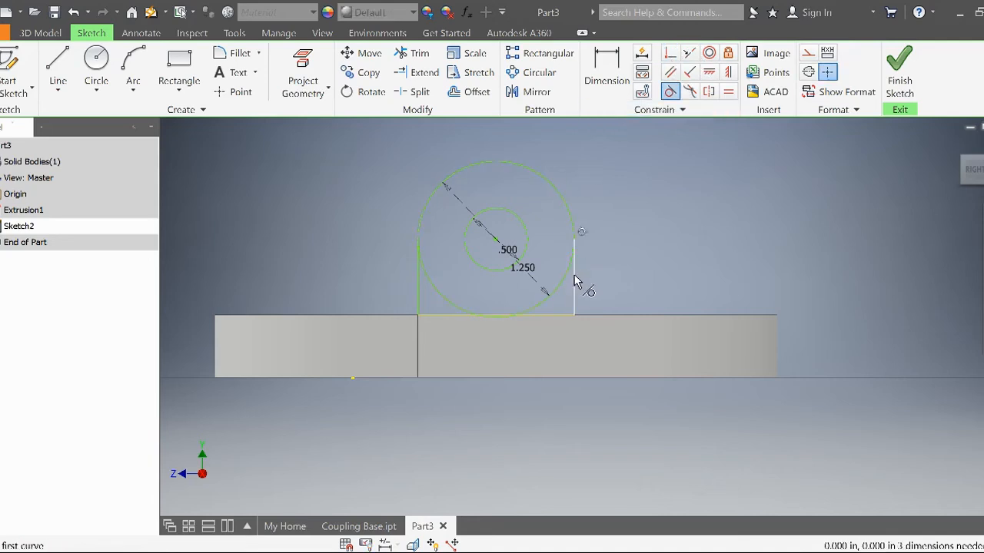
click(433, 284)
click(419, 282)
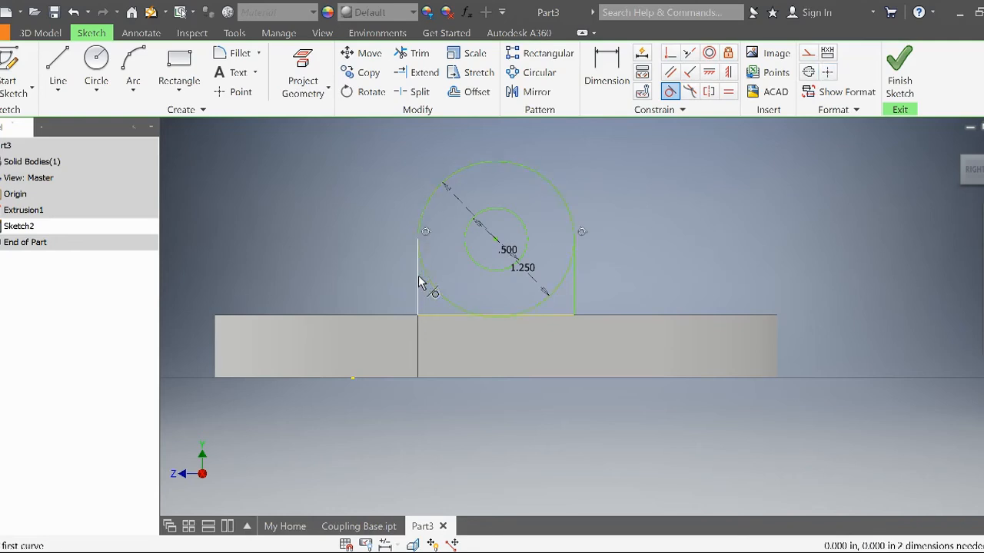
Step: Dimension the circles' centre height above the base's bottom edge and set it to 1 in
click(615, 69)
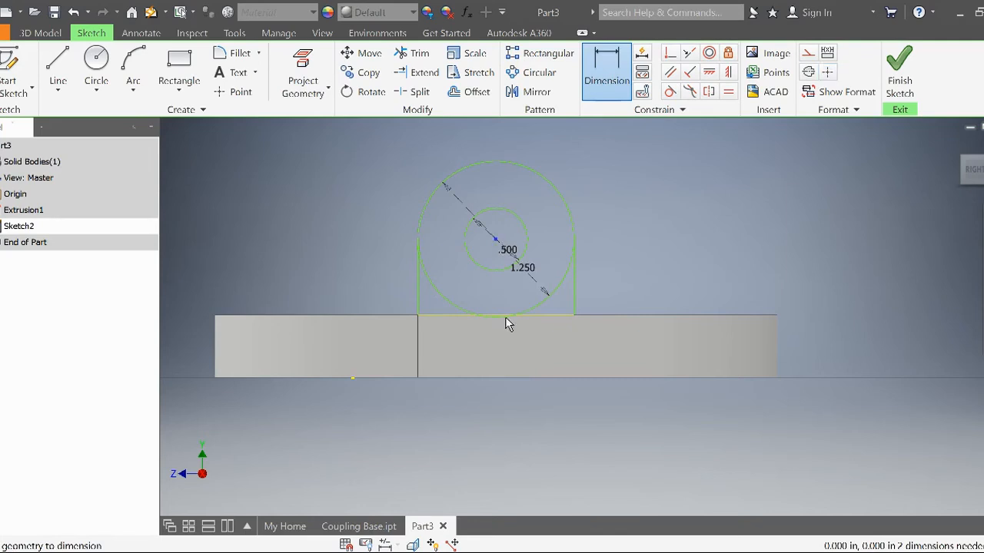
click(492, 378)
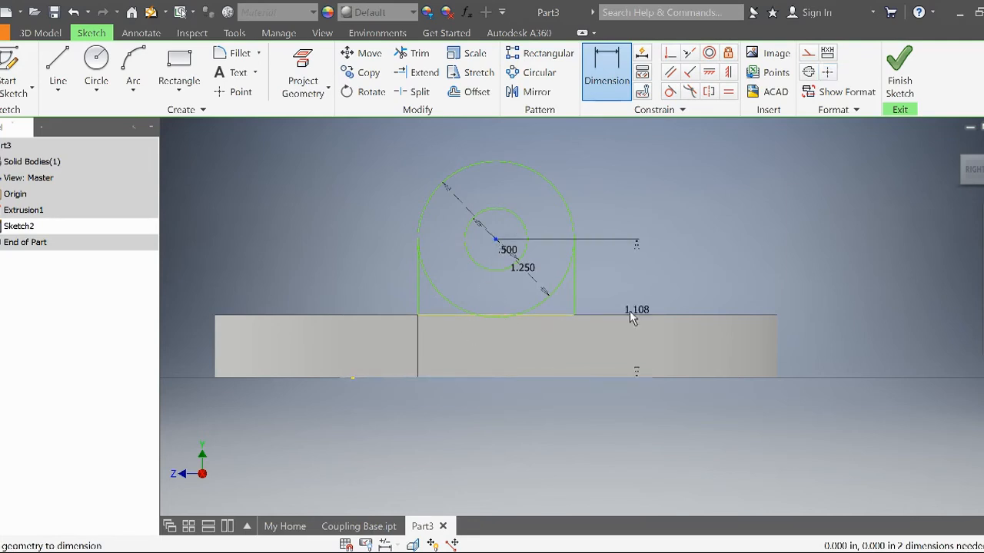
click(815, 330)
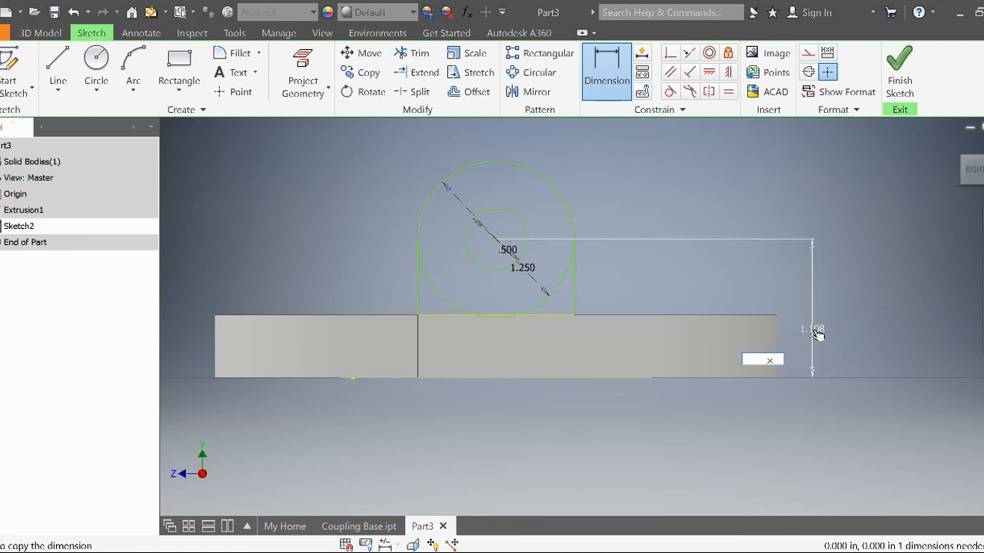
text(1)
key(Return)
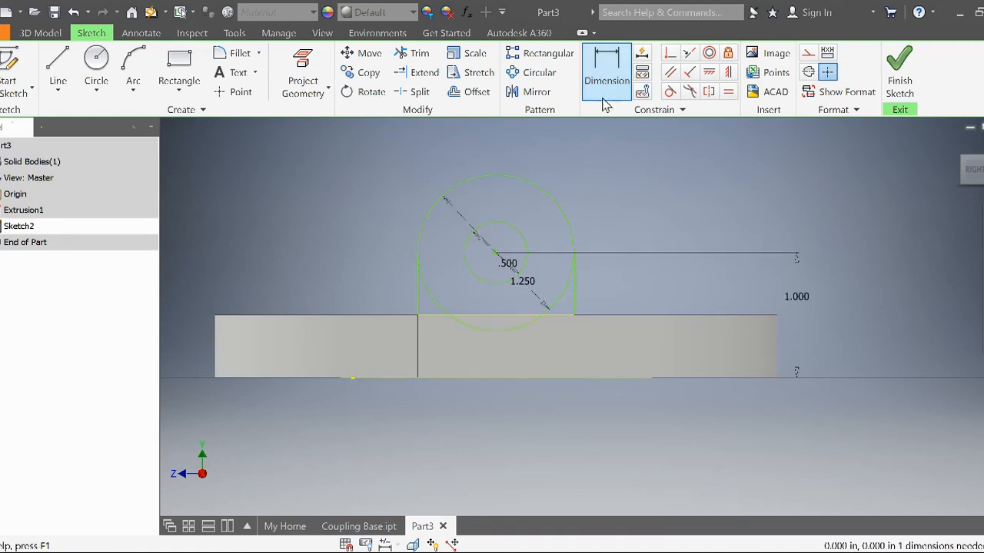
Step: Trim away the lower part of the 1.25 in circle between the two vertical tangent lines and finish the sketch
click(412, 52)
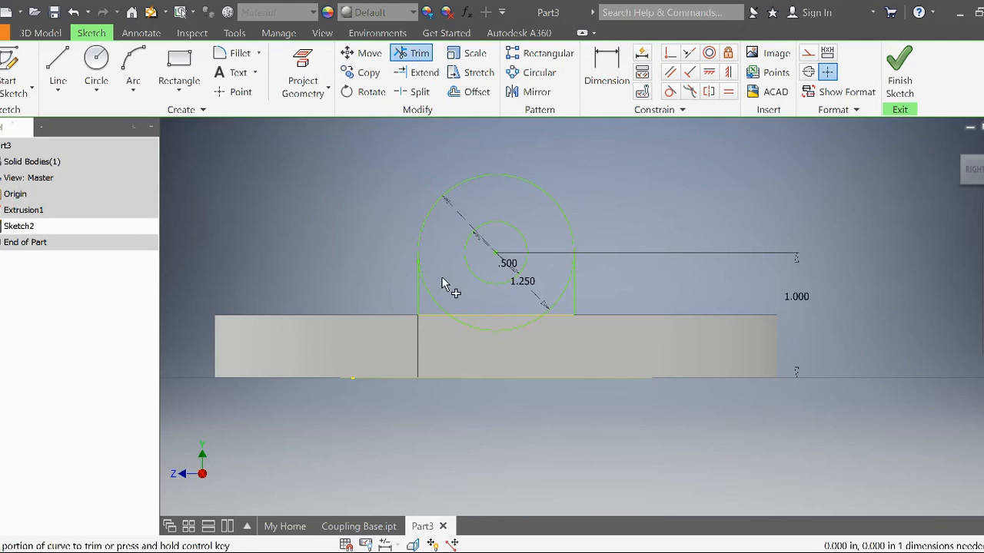
click(433, 300)
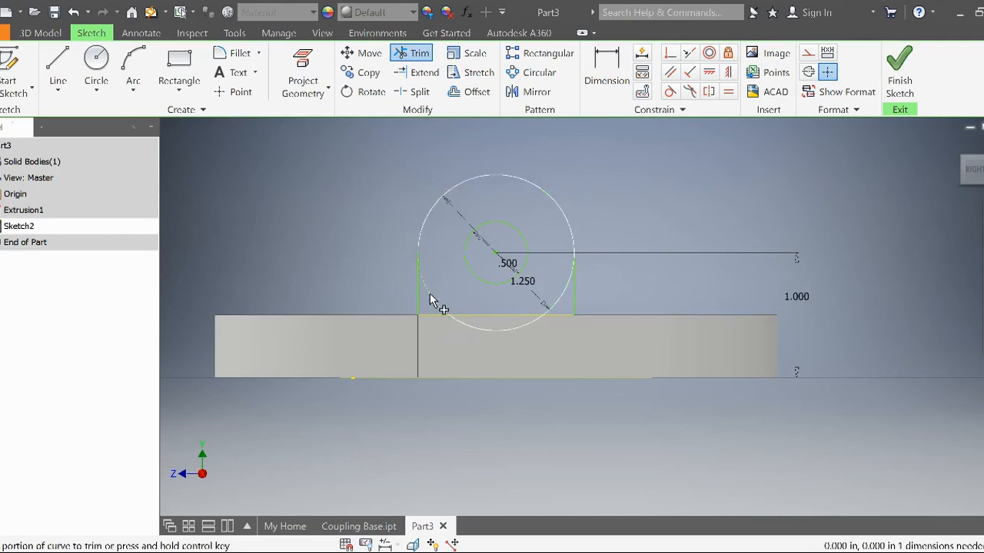
click(566, 293)
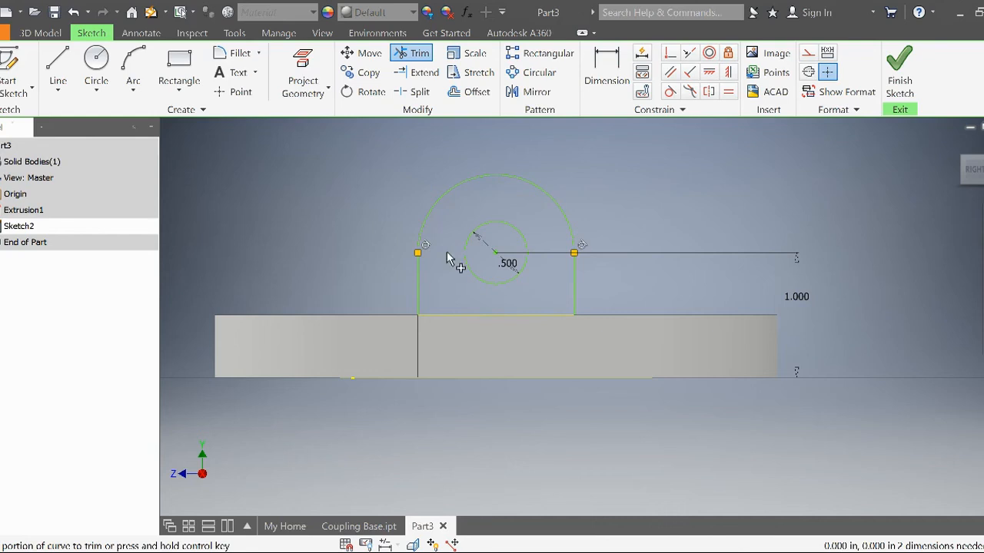
click(898, 68)
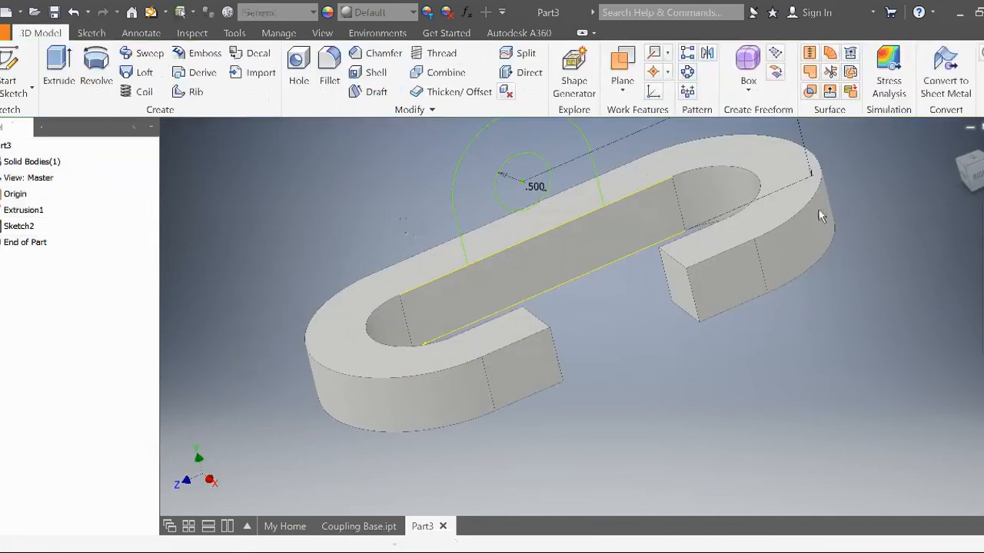
Step: Extrude the lug profile around the 0.5 in hole by 0.5 in in the reversed direction, joining it to the base ring
click(958, 144)
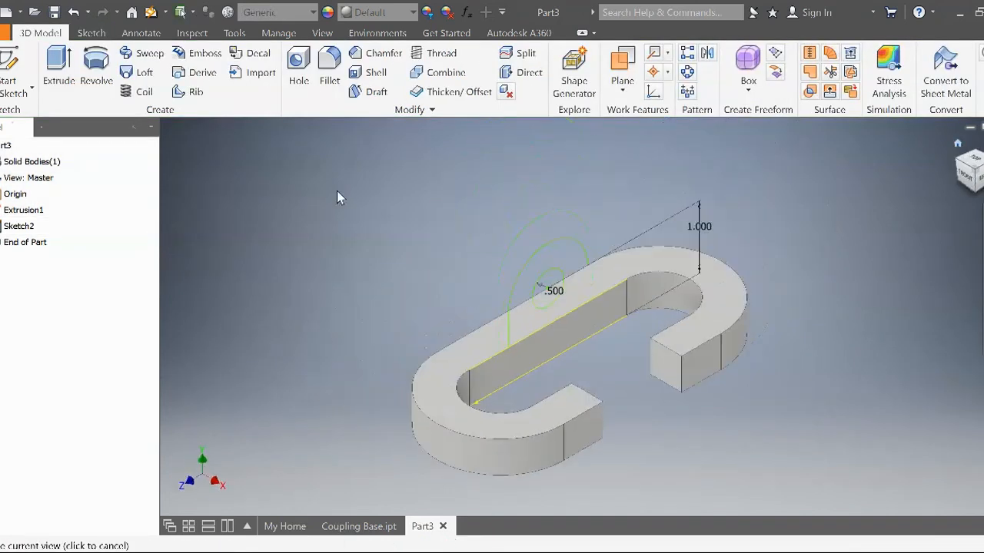
click(60, 69)
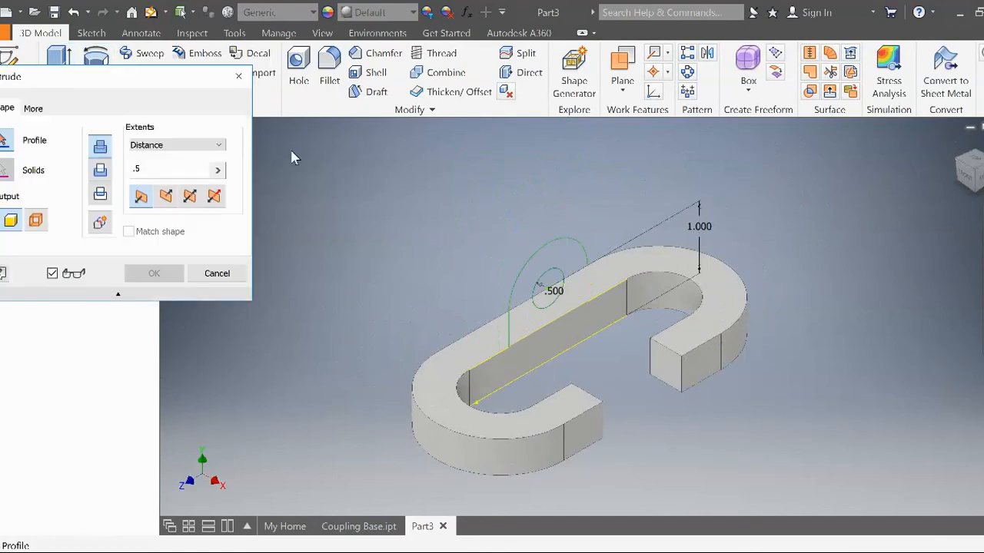
click(526, 312)
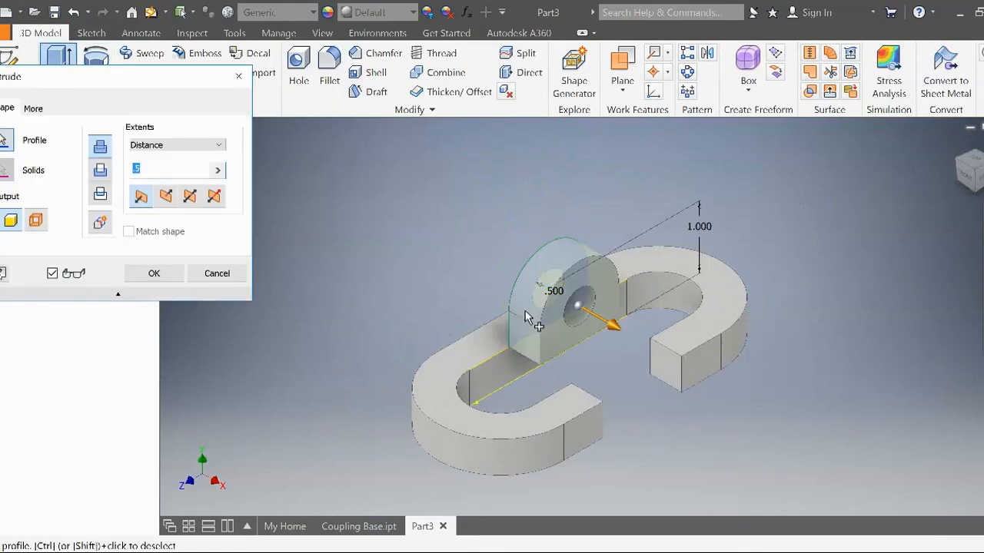
click(167, 197)
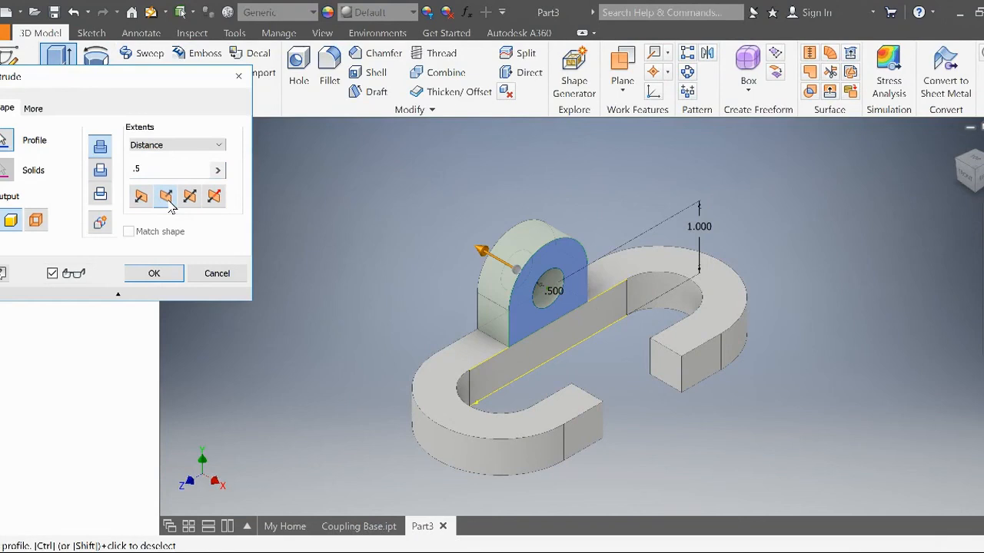
click(165, 281)
click(153, 274)
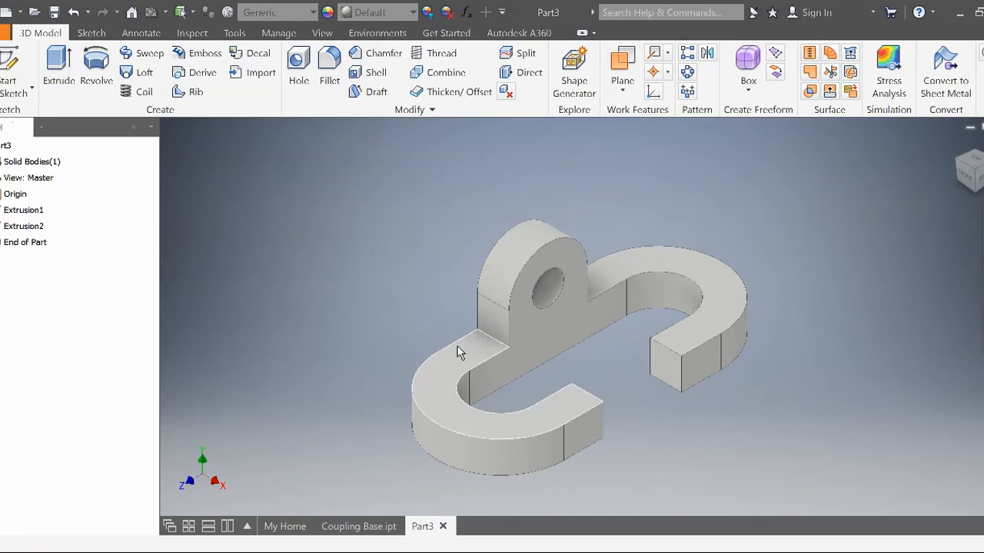
Step: Apply the Glossy - Gold appearance to the whole part and show it in the home view
shift+middle_drag(418, 333, 316, 323)
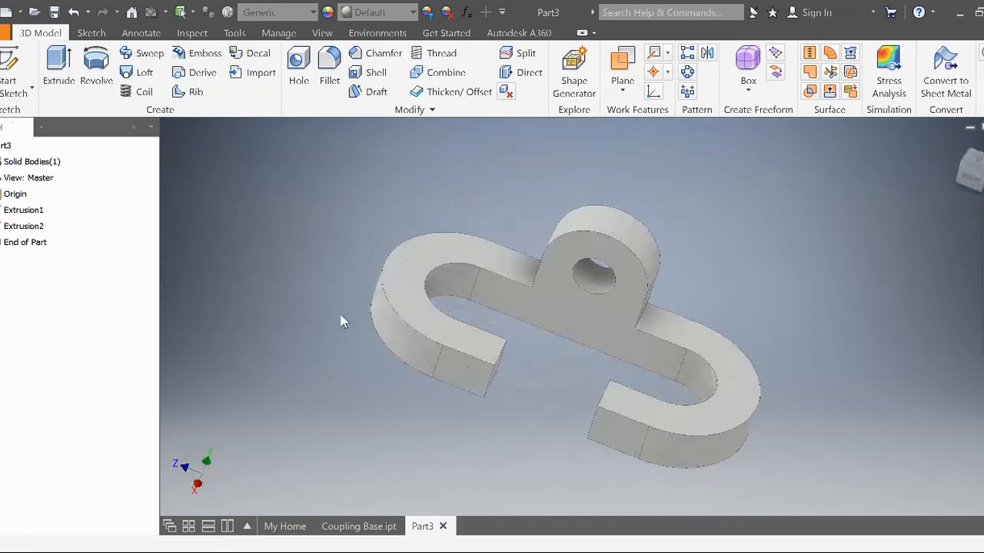
click(402, 12)
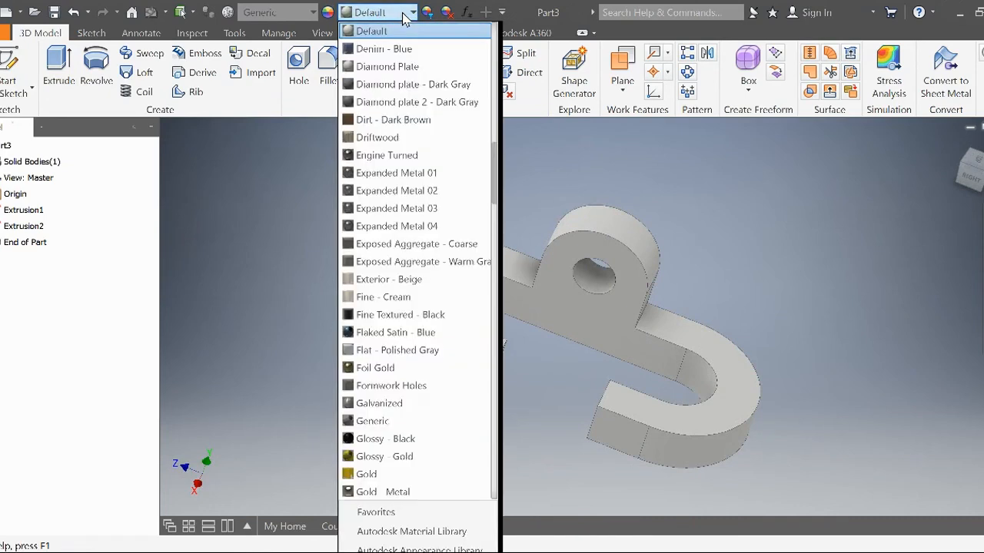
click(407, 458)
shift+middle_drag(832, 316, 804, 303)
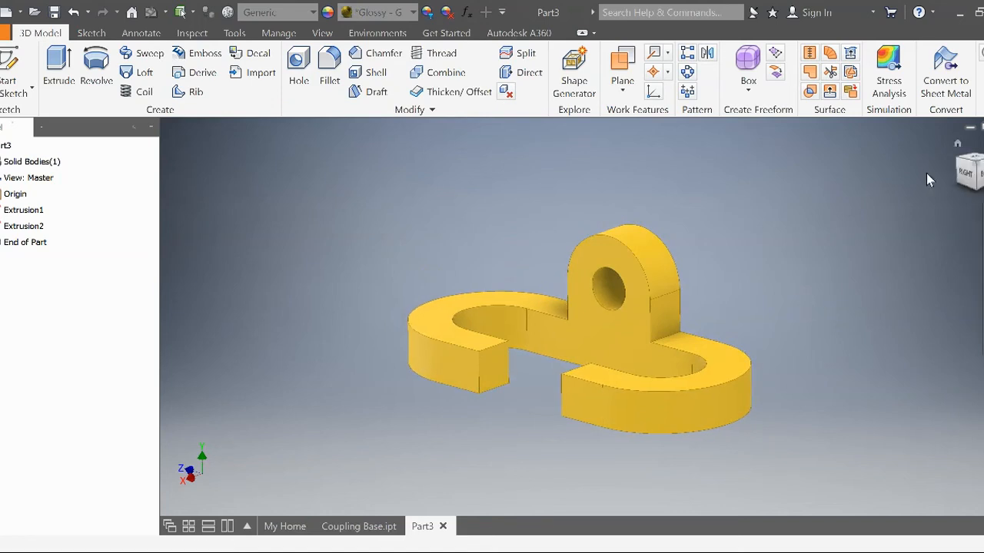
click(956, 144)
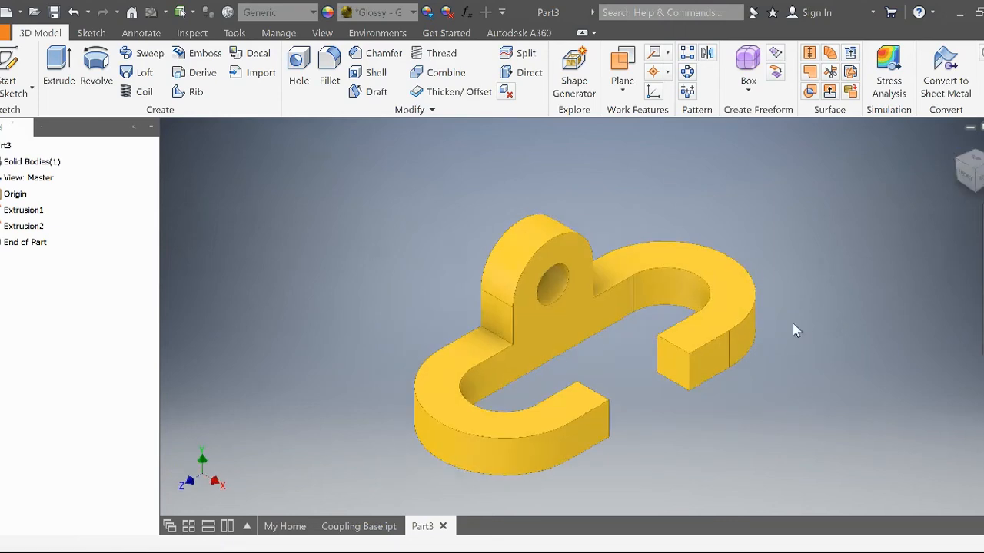